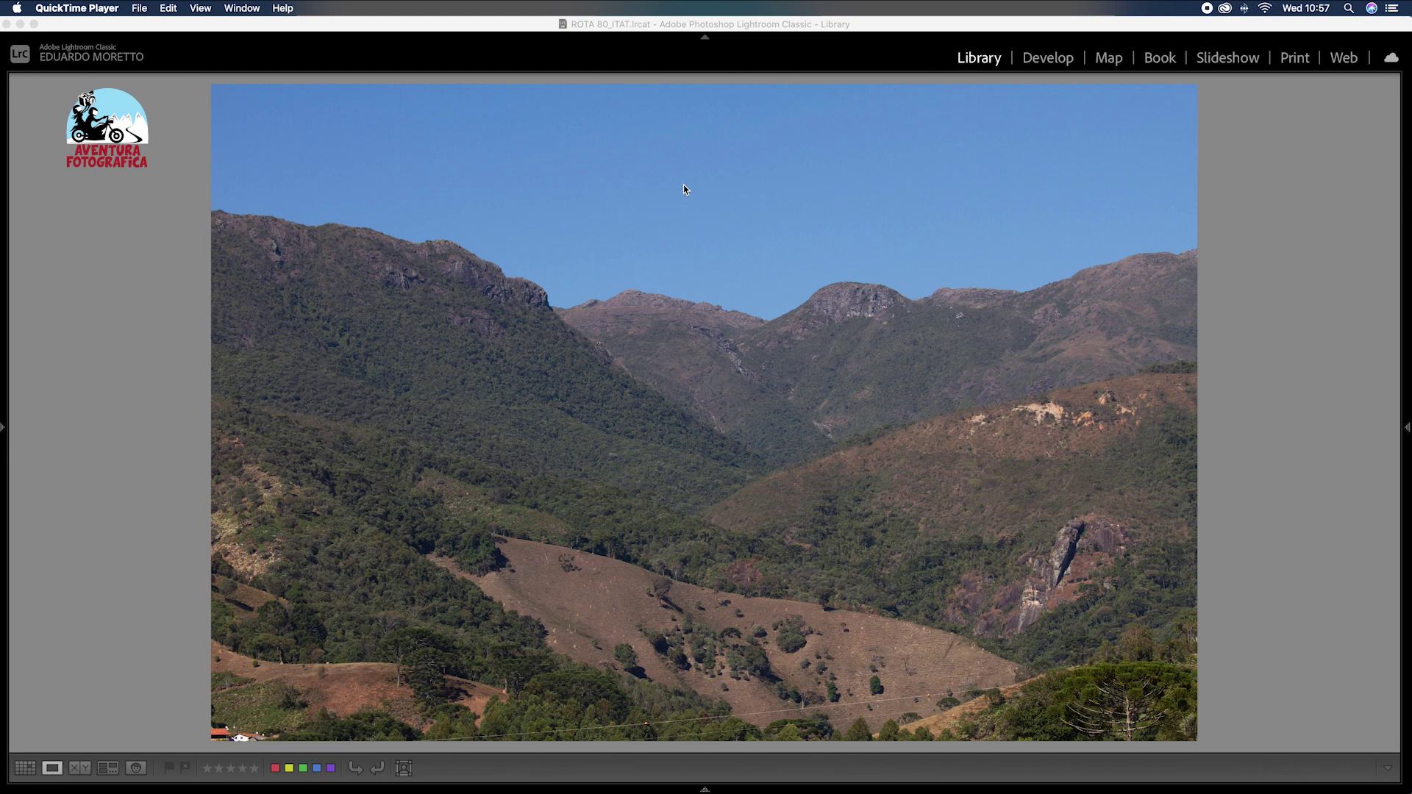
# Step: Cycle the photo's information overlay through its display modes in the Library
pyautogui.click(1242, 362)
pyautogui.press('i')
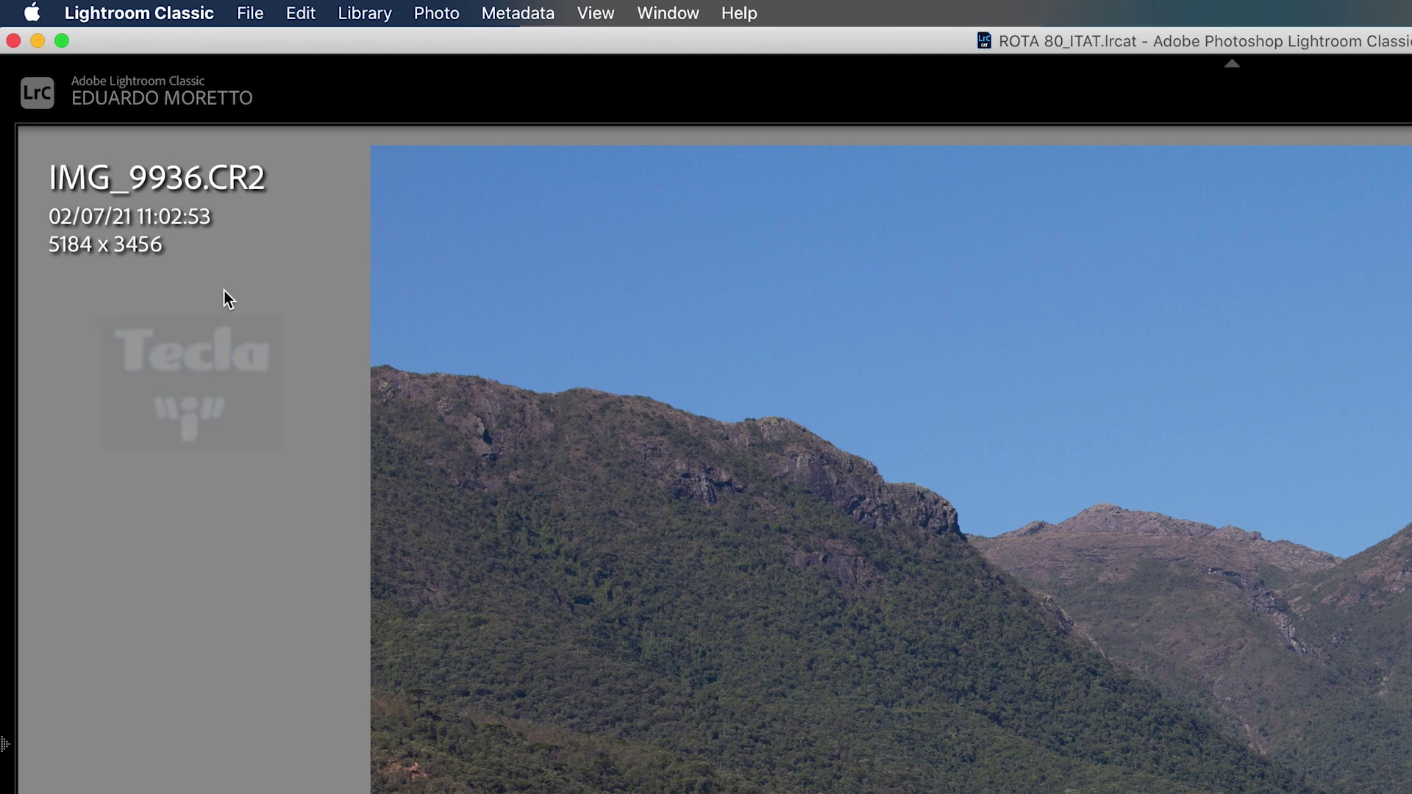
pyautogui.press('i')
pyautogui.press('i')
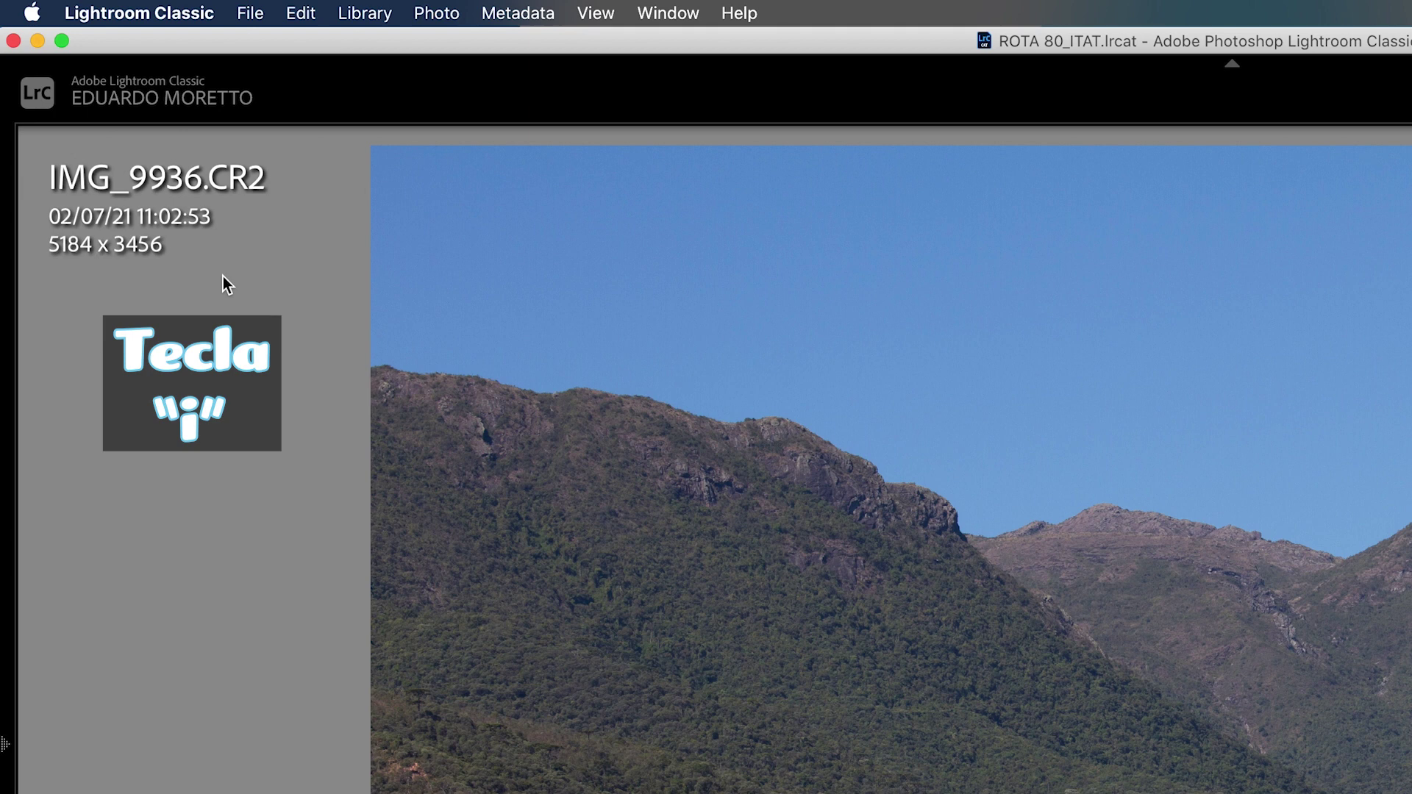
pyautogui.press('i')
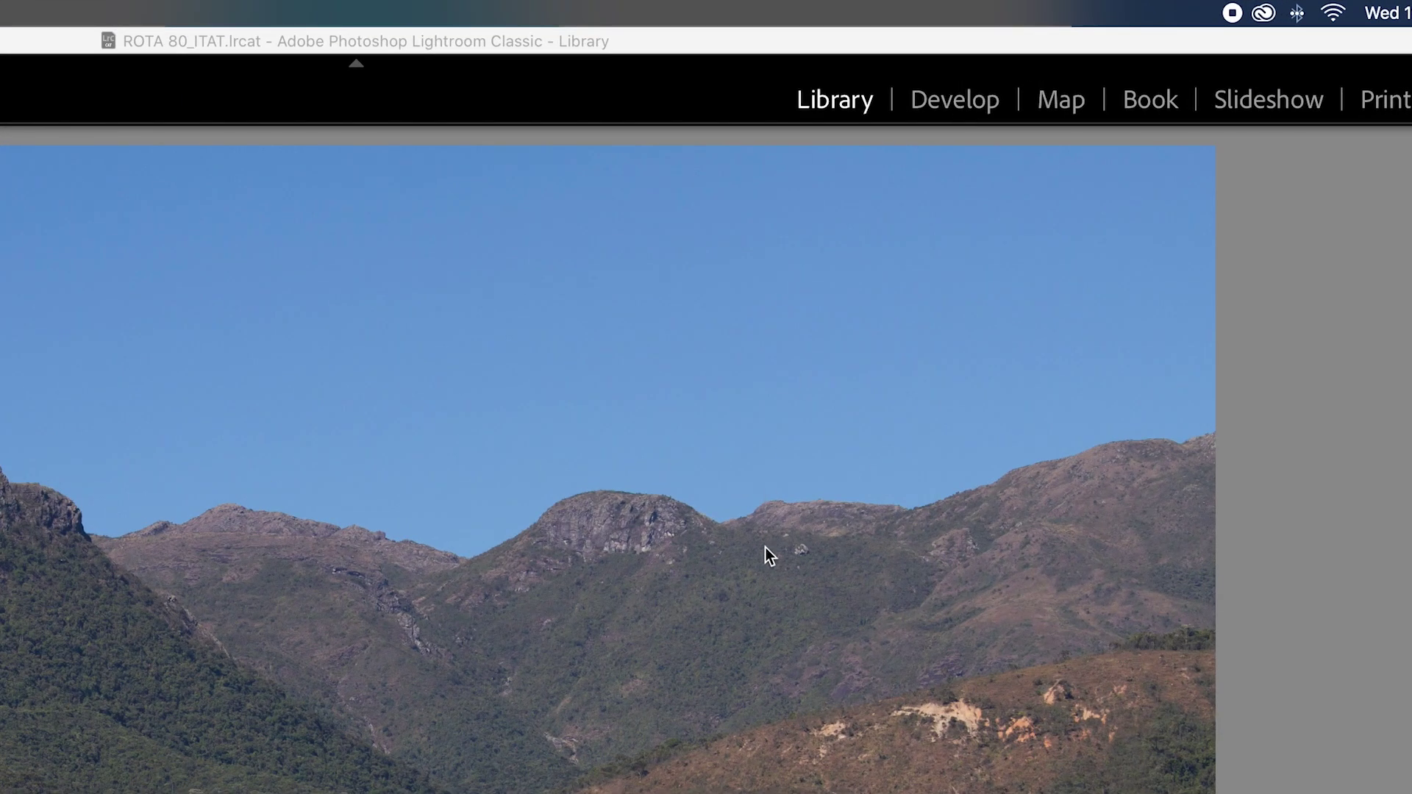
# Step: Open the landscape photo in the Develop module, look over the Basic settings and expand the Tone Curve settings
pyautogui.click(934, 104)
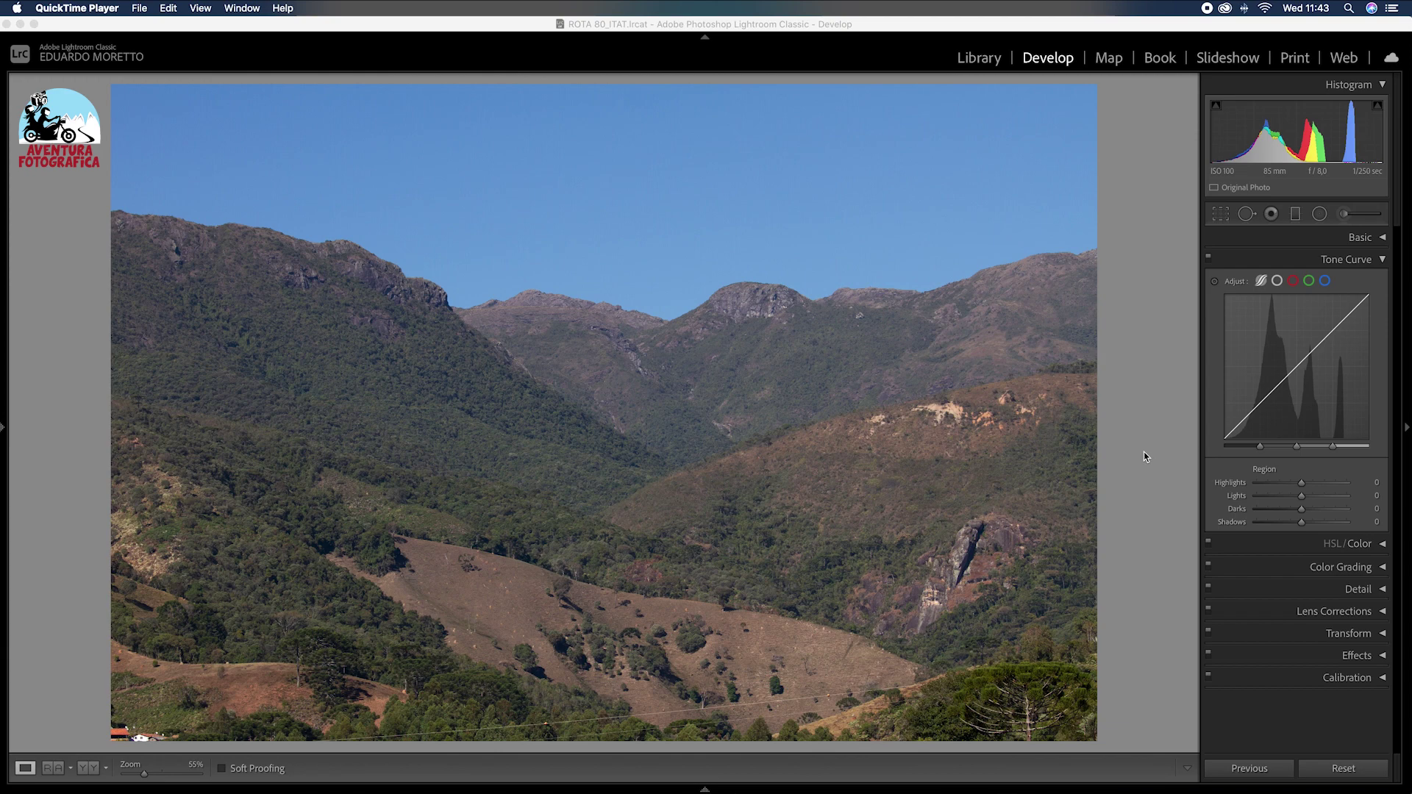
pyautogui.click(1373, 261)
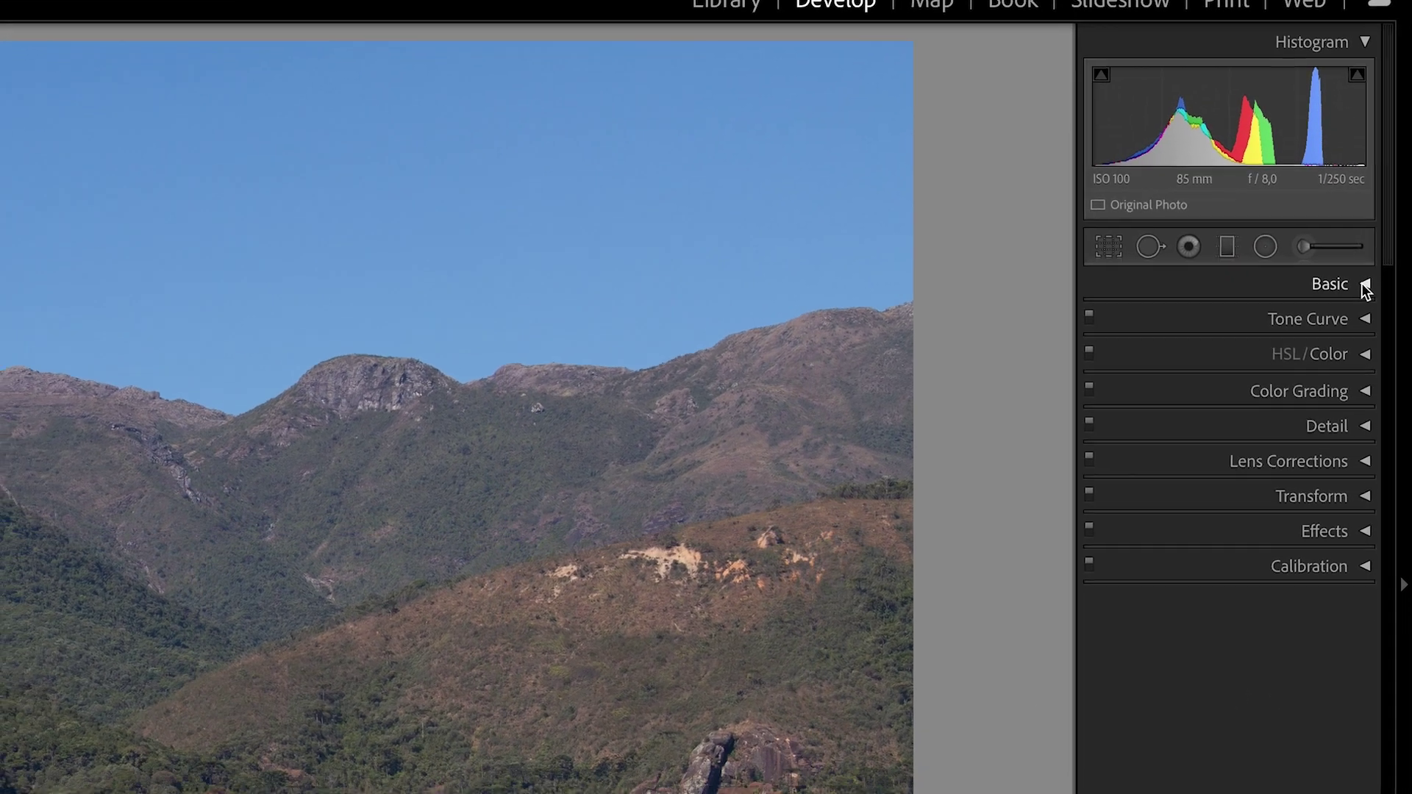
pyautogui.click(1338, 416)
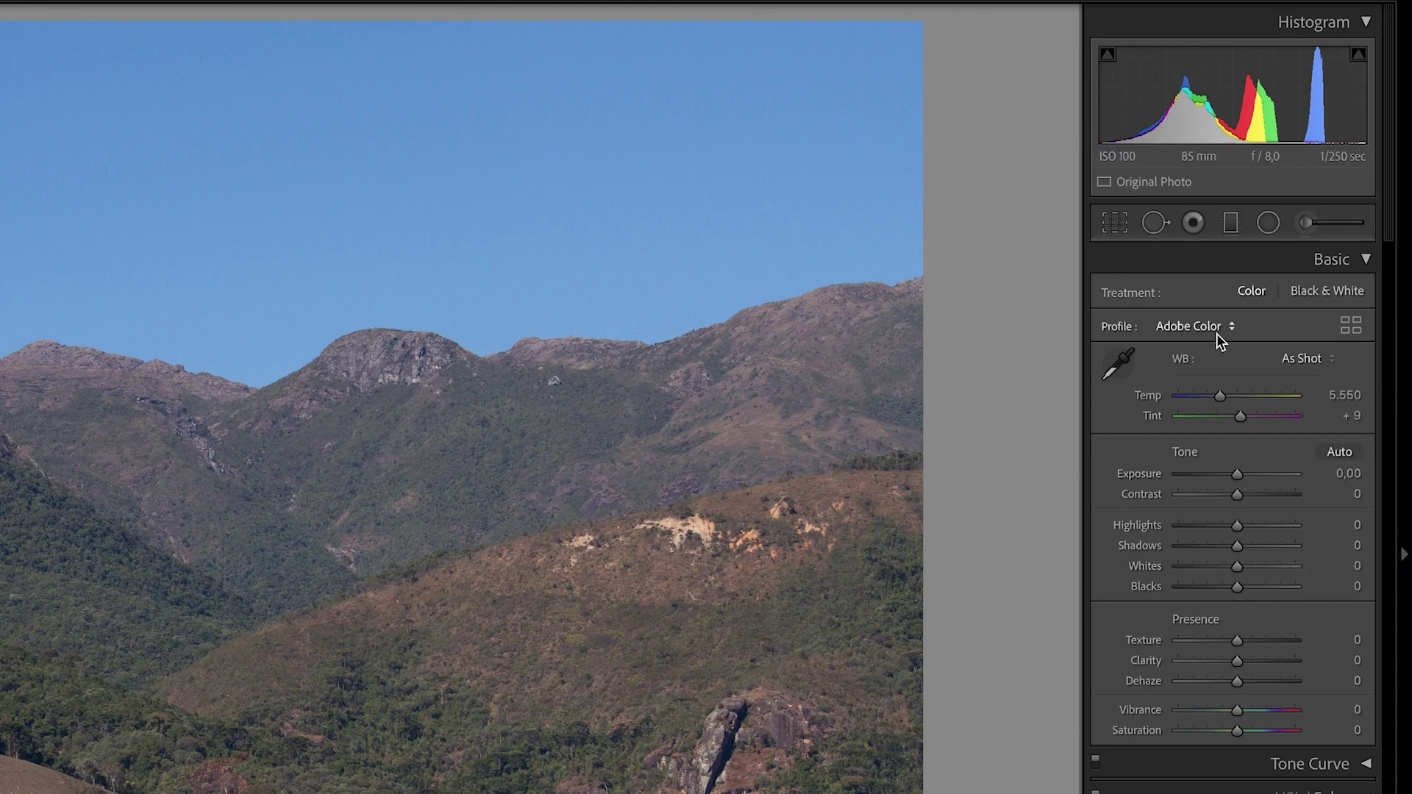
pyautogui.click(1365, 258)
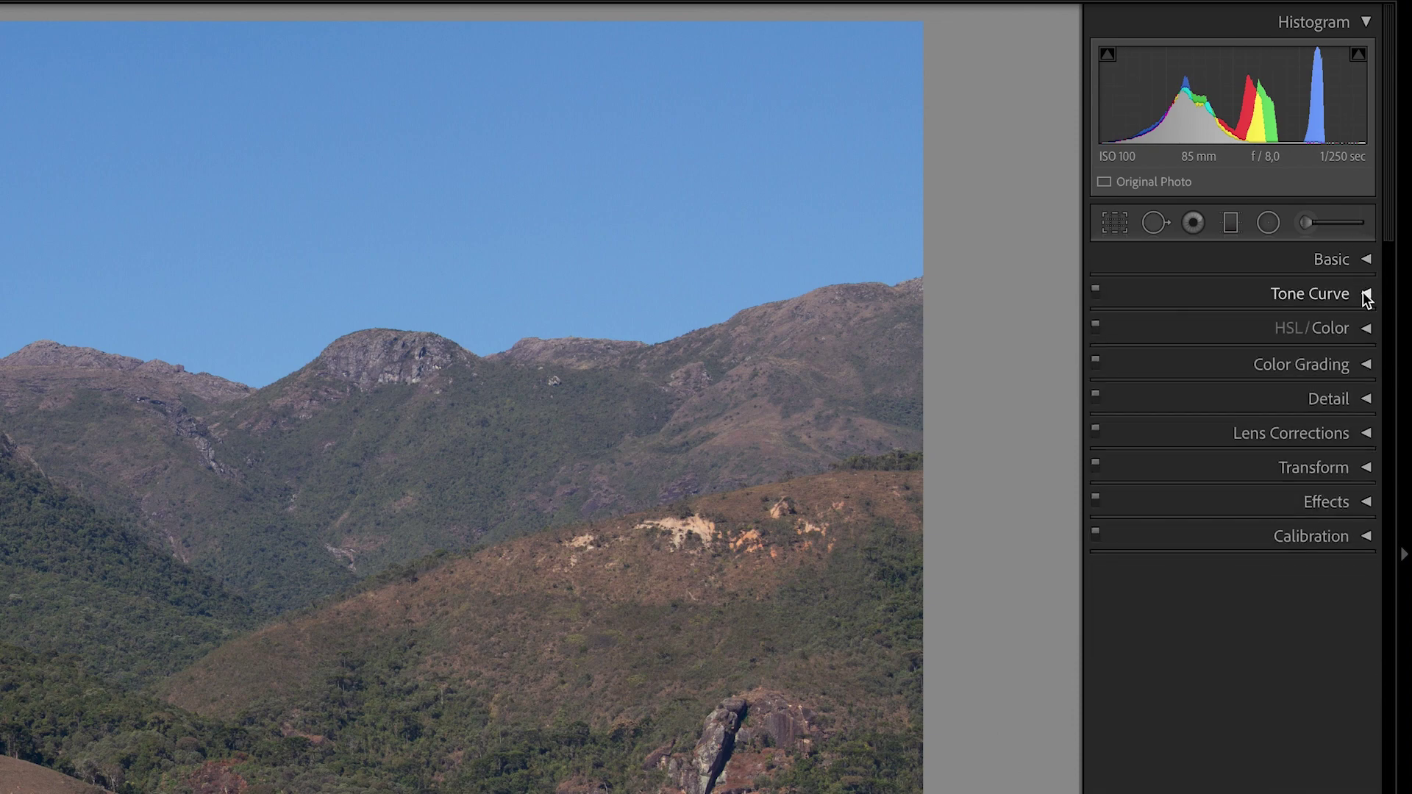
pyautogui.click(1365, 294)
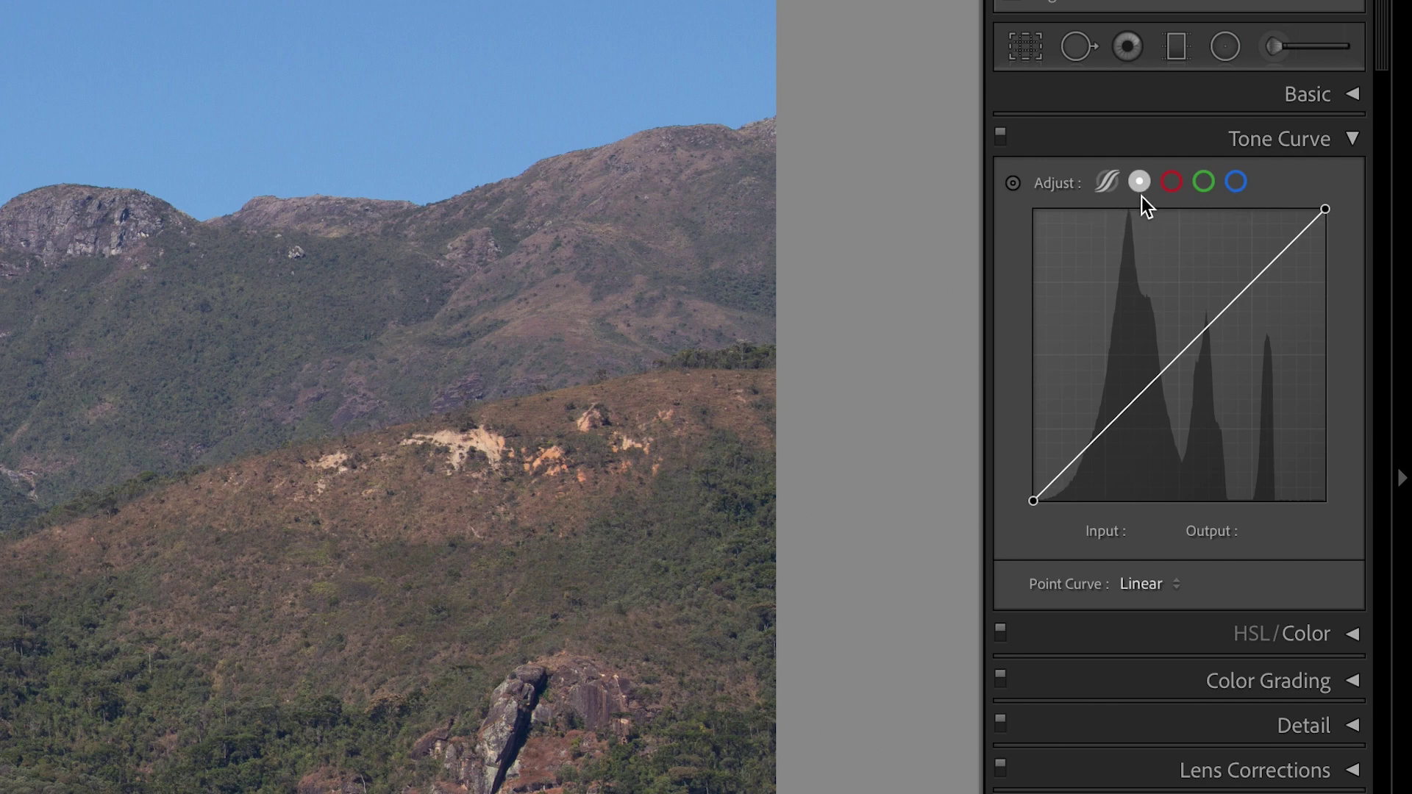
# Step: Compare the parametric and point curve modes, and apply the Medium Contrast preset to the point curve
pyautogui.click(1103, 189)
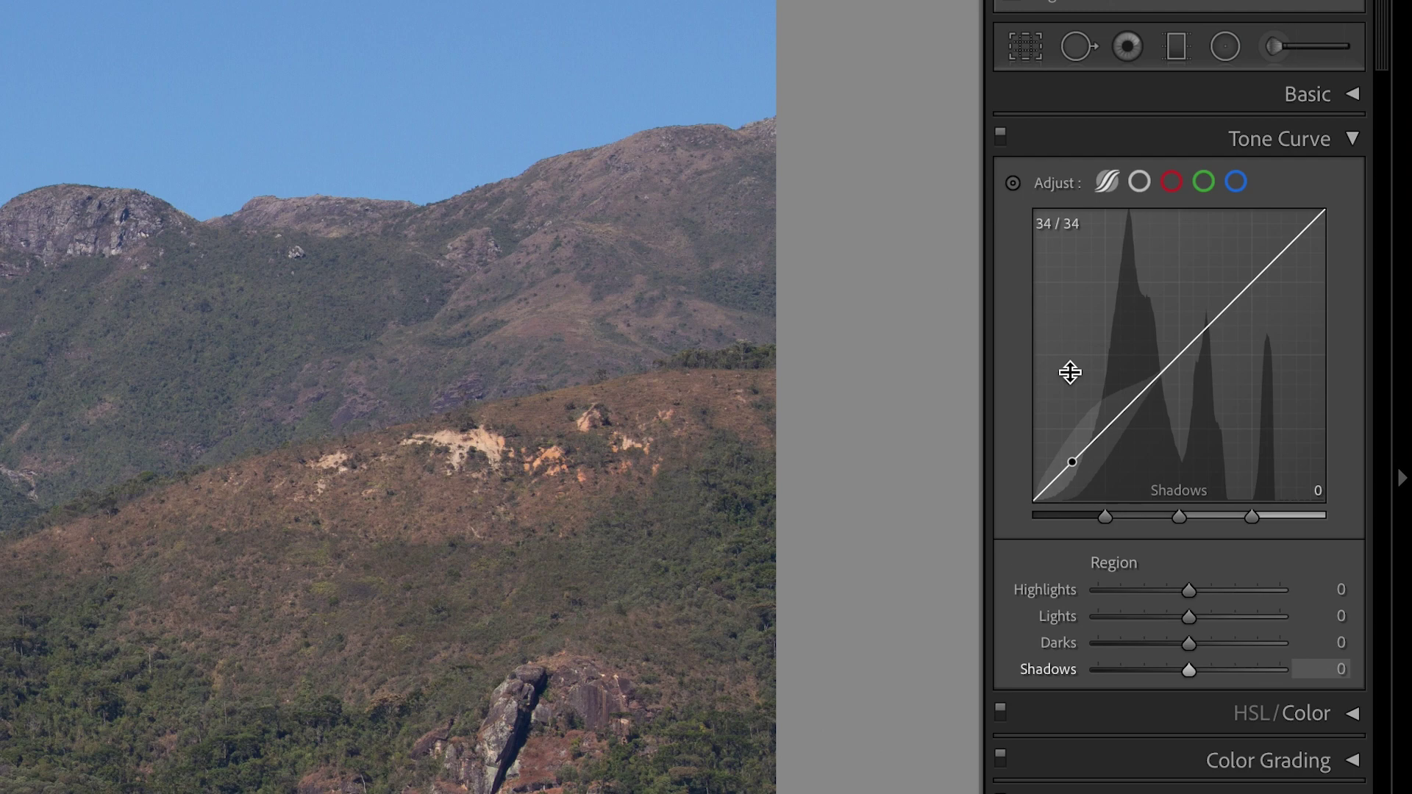
pyautogui.click(1141, 189)
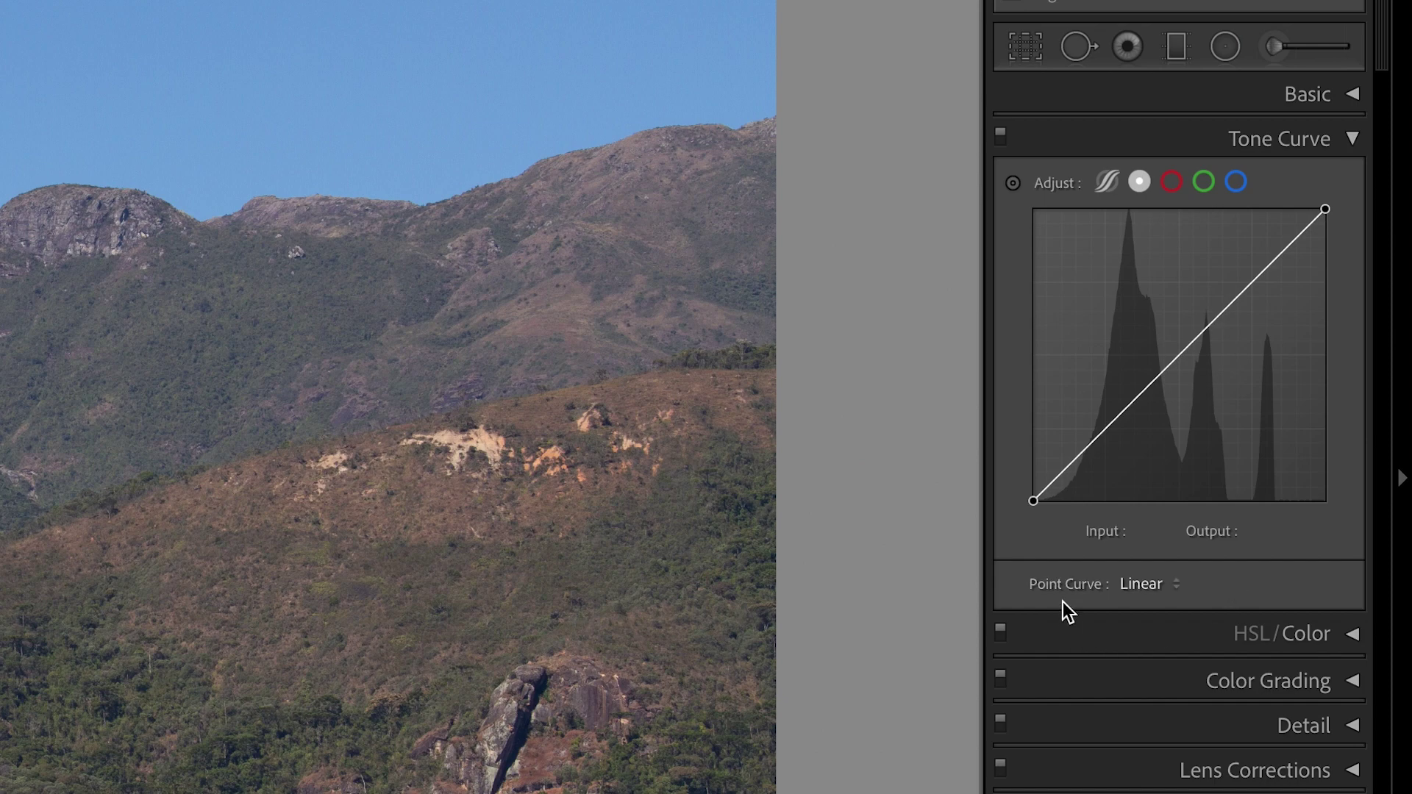
pyautogui.click(1178, 586)
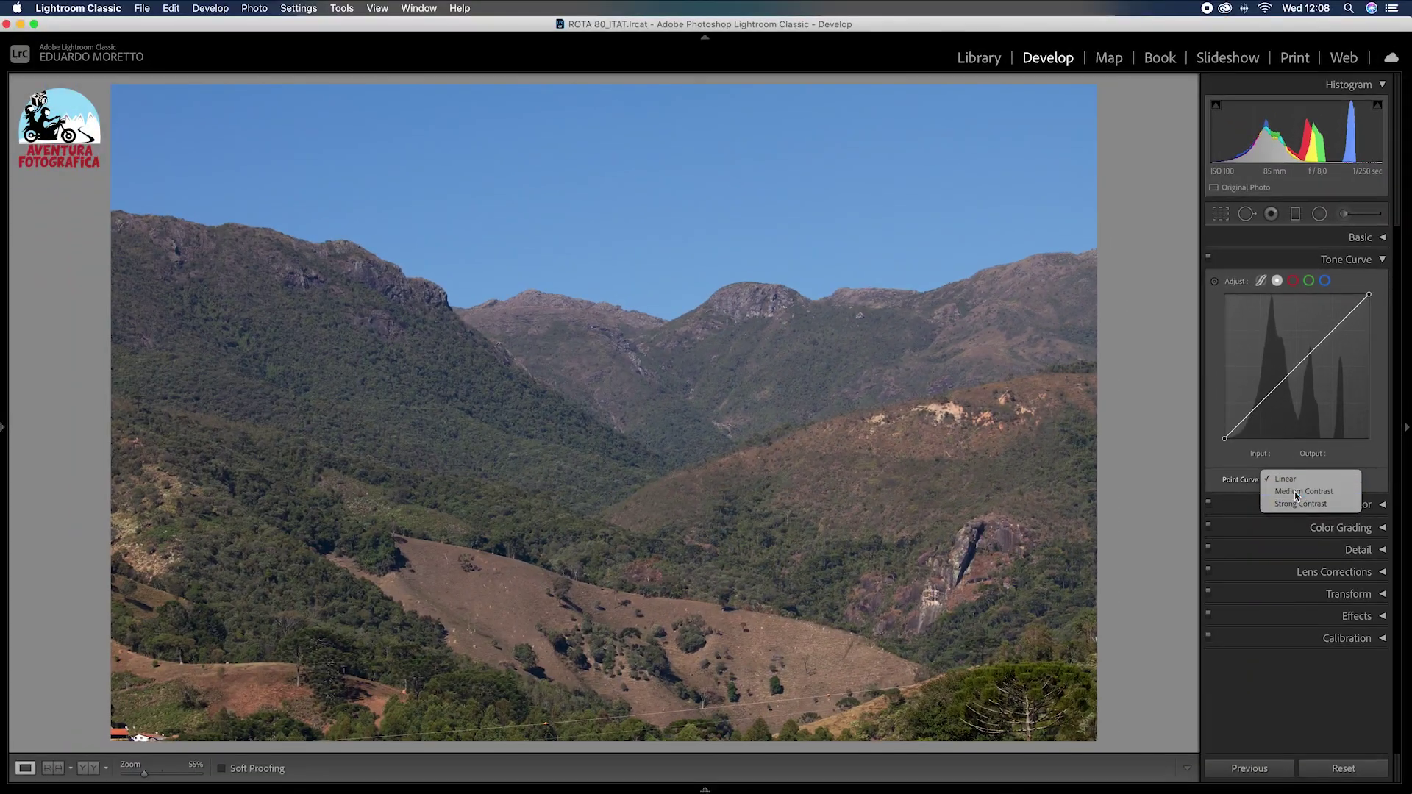
pyautogui.click(1296, 493)
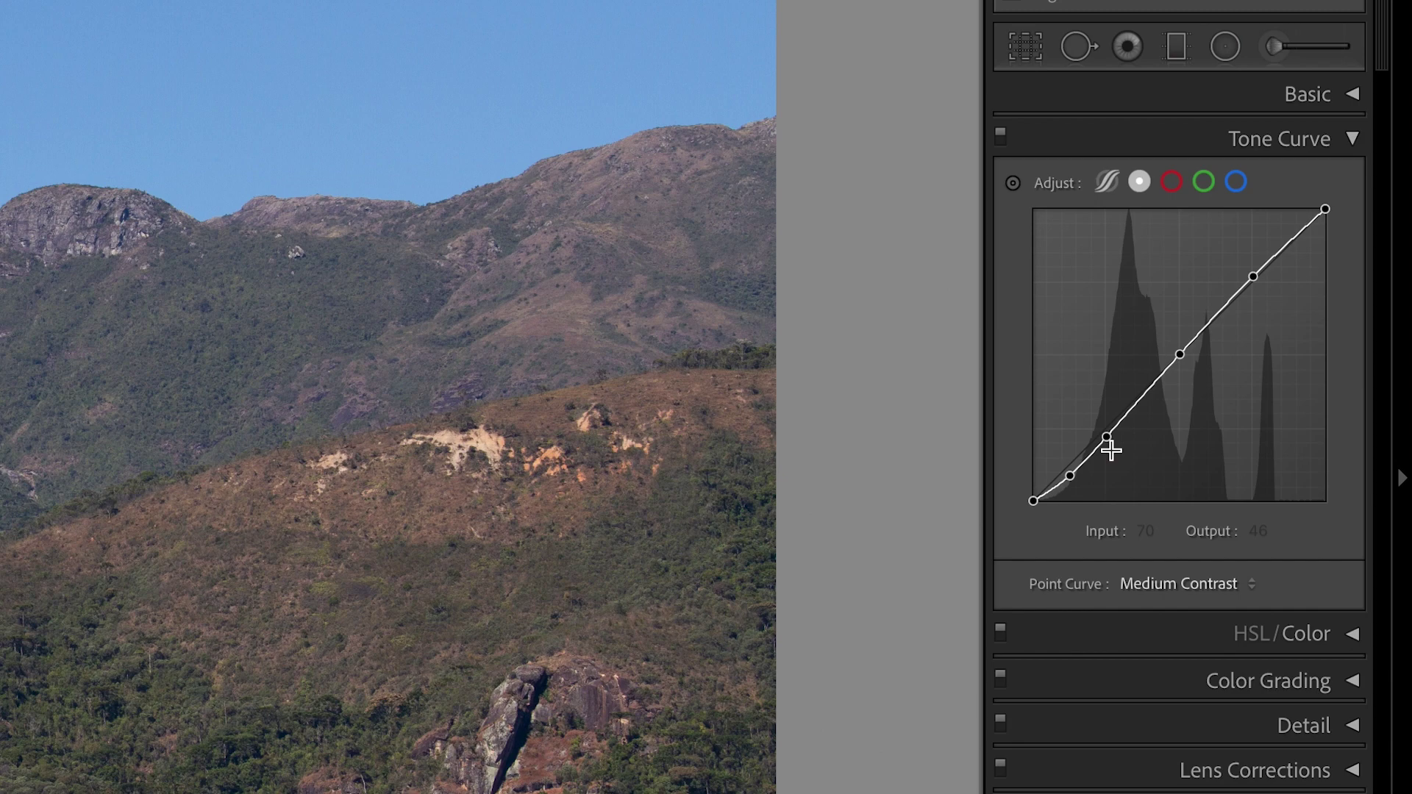
# Step: Reshape the point curve: delete the lowest inner control point, lower the dark point to 64/53 and raise the light point to 190/200
pyautogui.rightClick(1074, 478)
pyautogui.click(1103, 489)
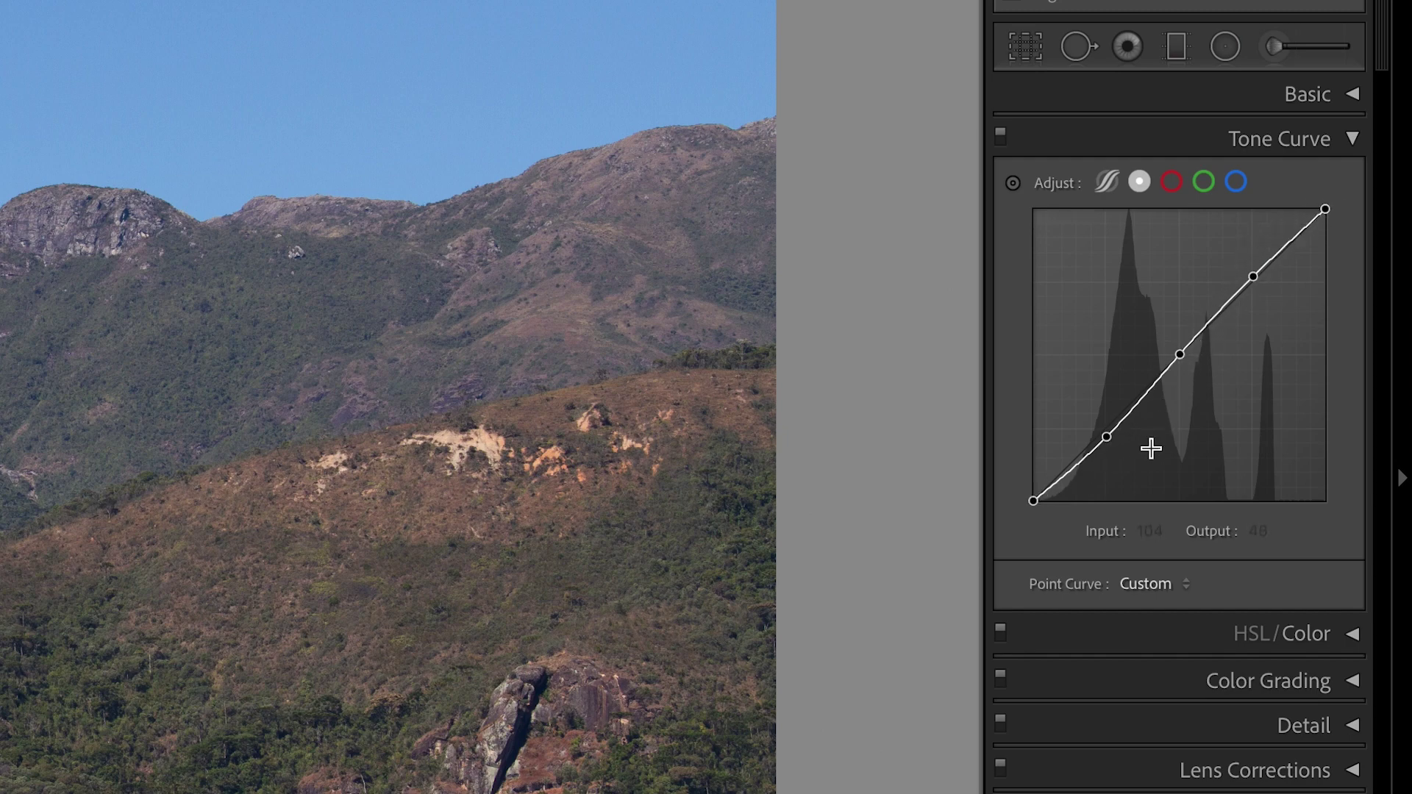
pyautogui.click(1106, 438)
pyautogui.moveTo(1107, 439); pyautogui.dragTo(1106, 441)
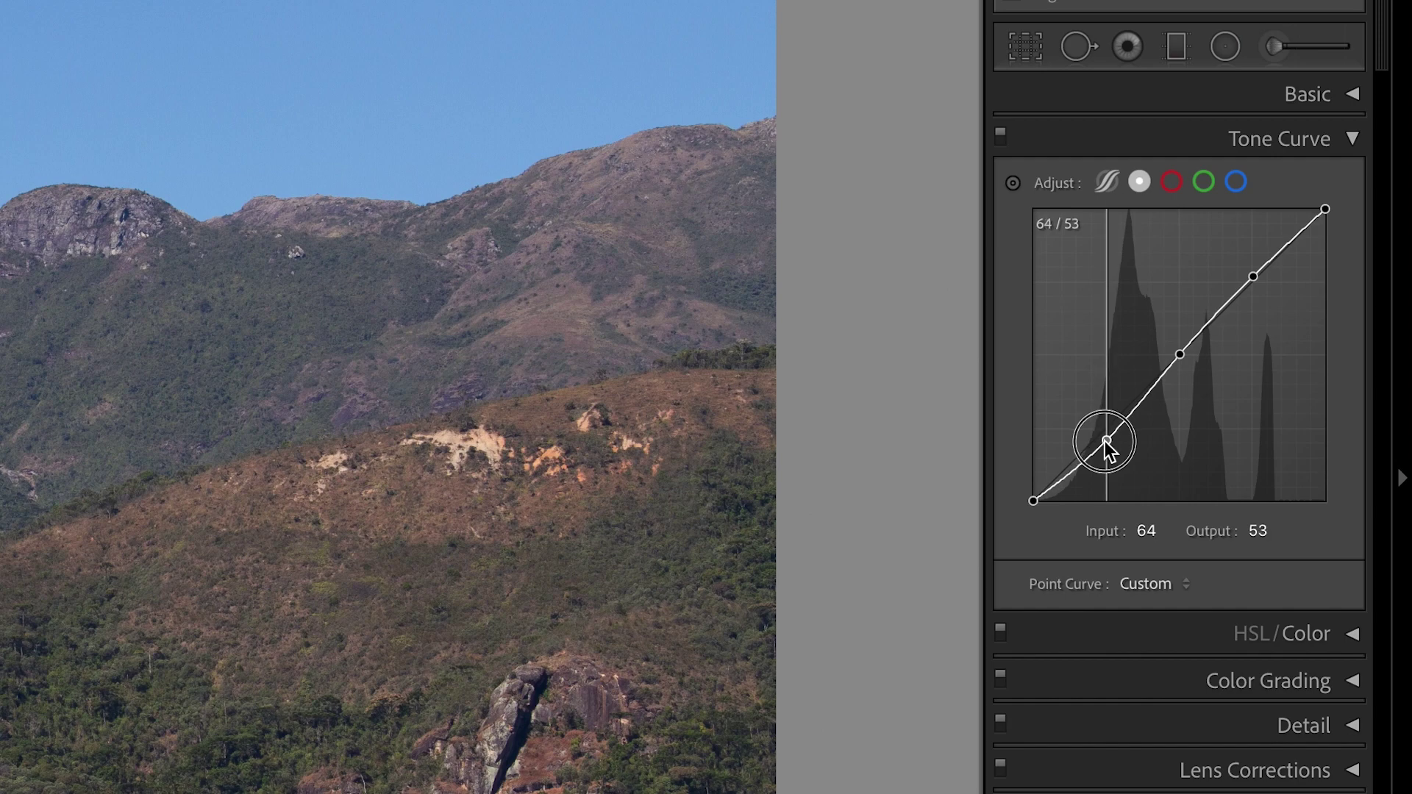
pyautogui.moveTo(1251, 277); pyautogui.dragTo(1251, 272)
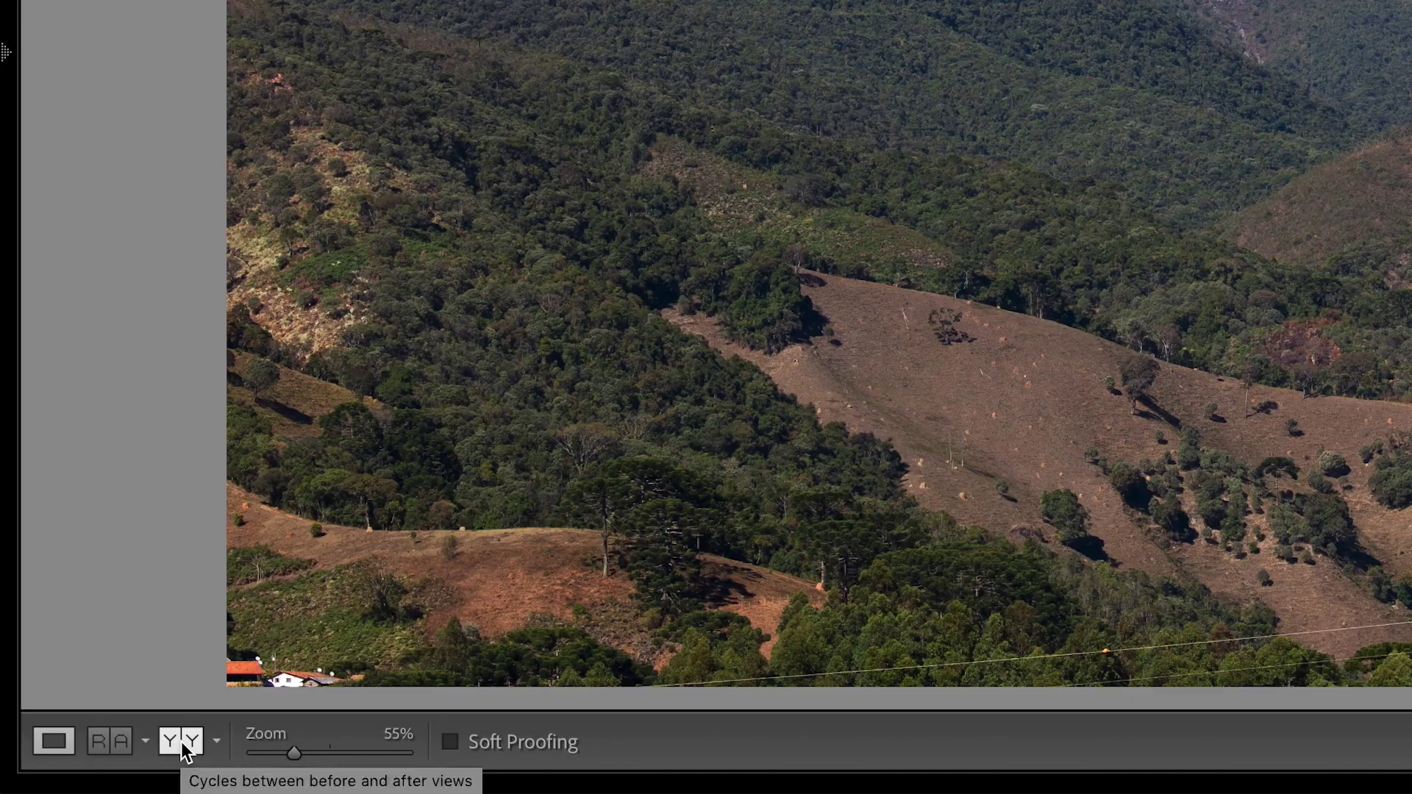
# Step: Compare the before and after versions side by side, zoomed in on the rocky mountain peak
pyautogui.click(182, 750)
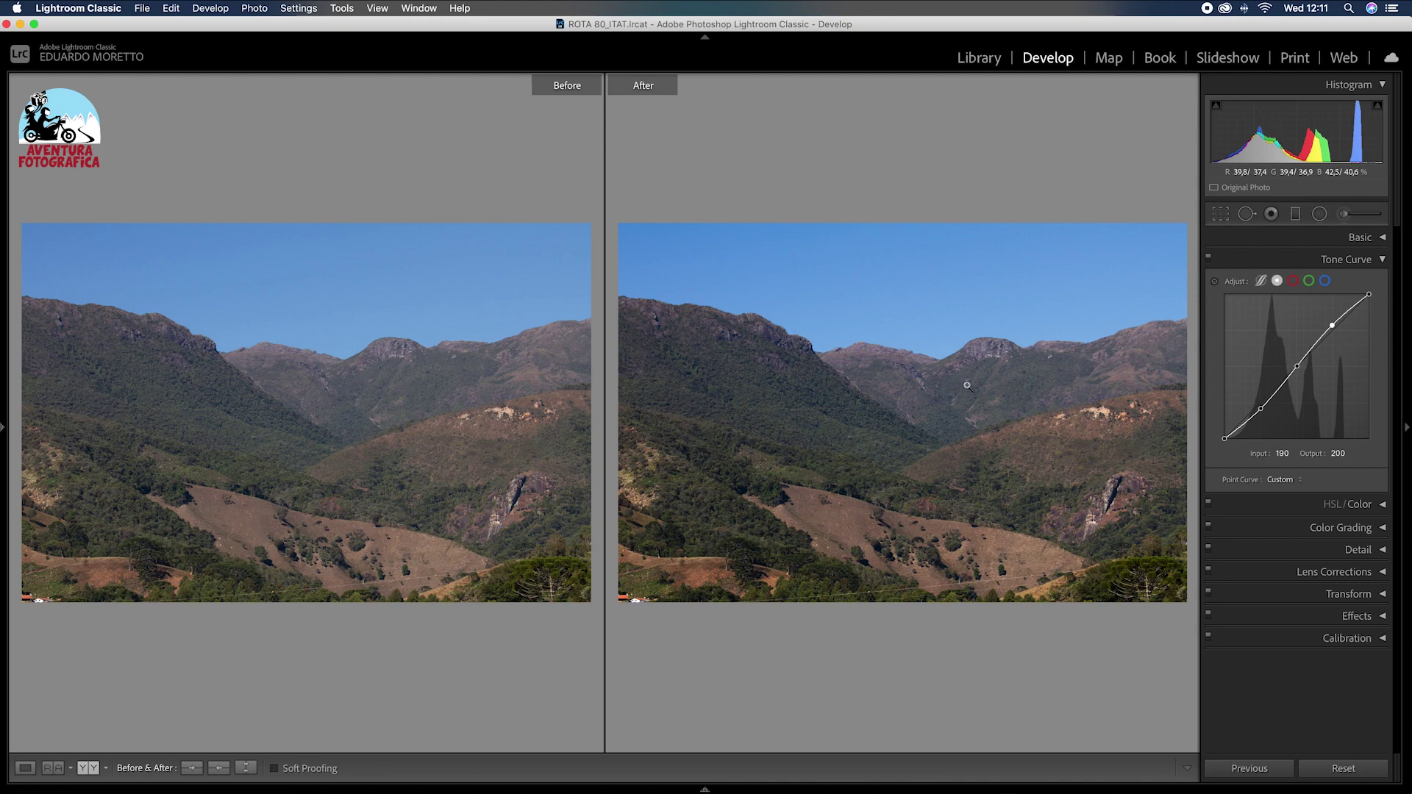
pyautogui.click(994, 352)
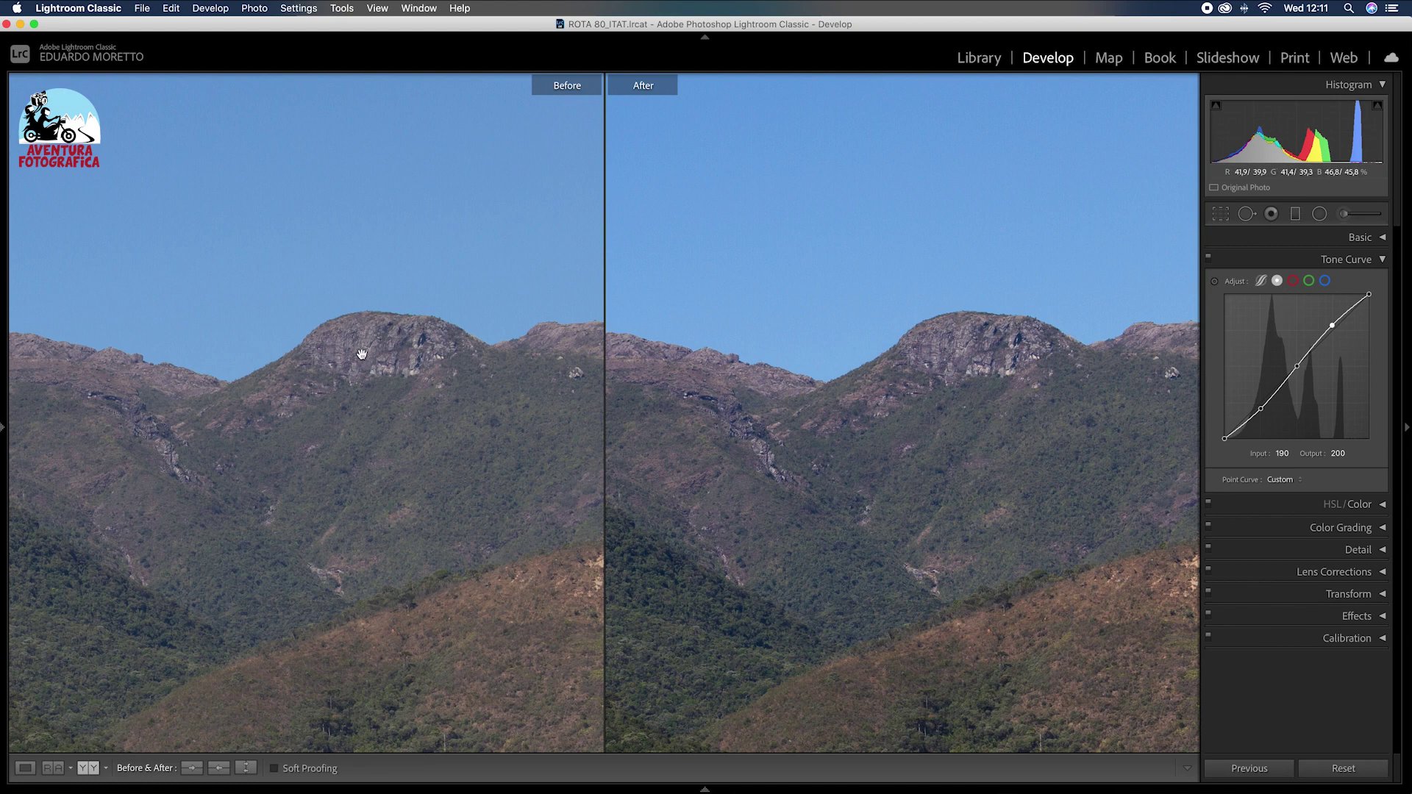
pyautogui.moveTo(804, 360); pyautogui.dragTo(732, 362)
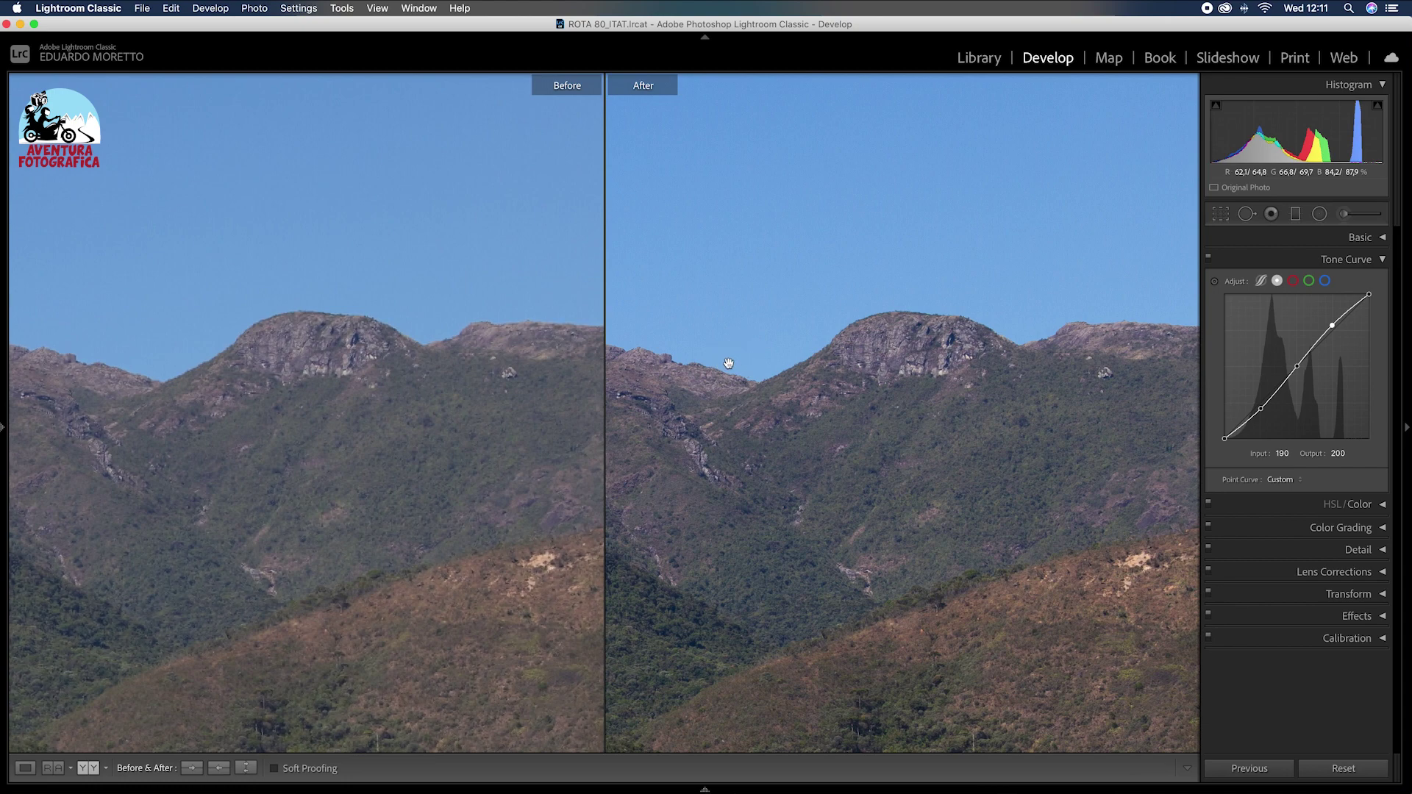
pyautogui.click(473, 401)
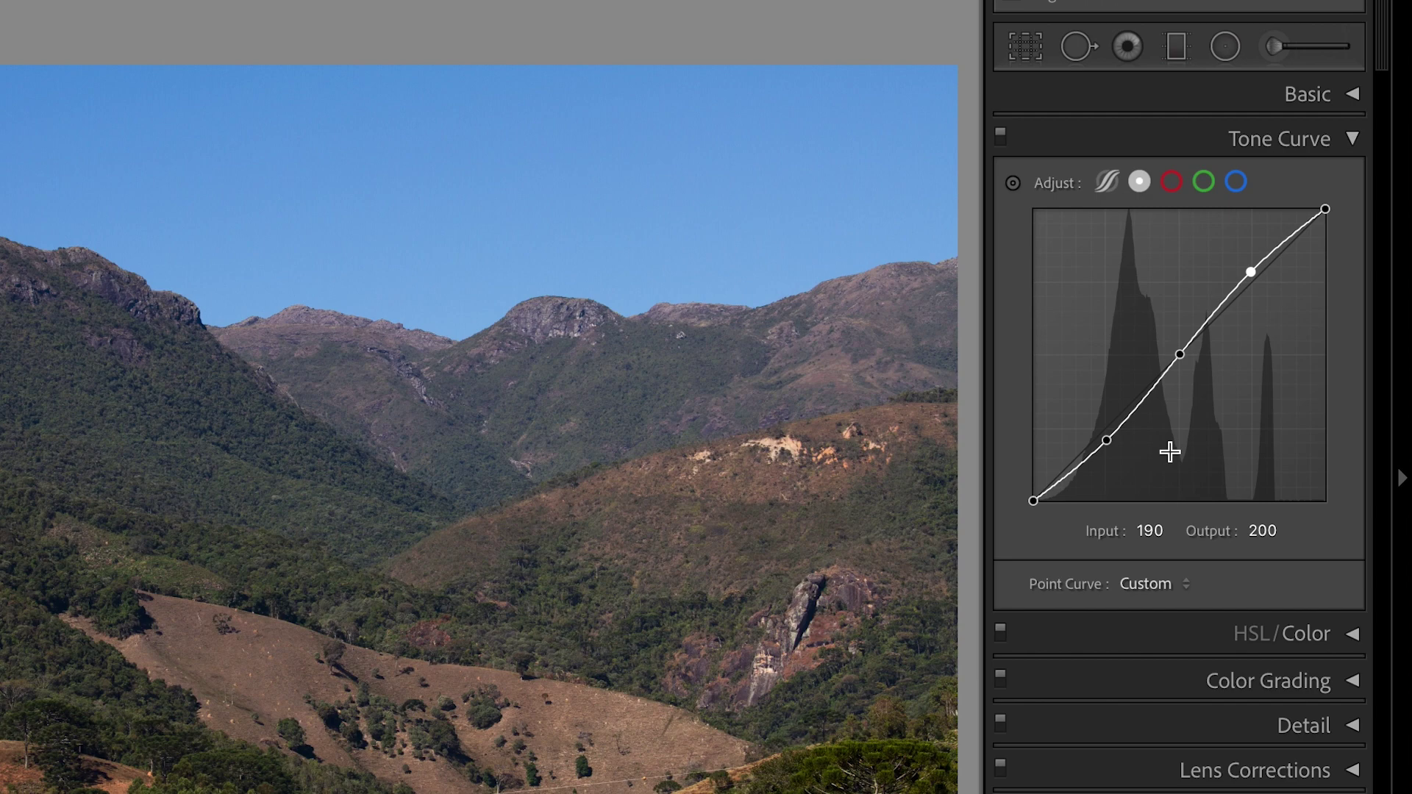
# Step: Return the point curve to Linear and switch the tone curve to parametric editing
pyautogui.click(1187, 581)
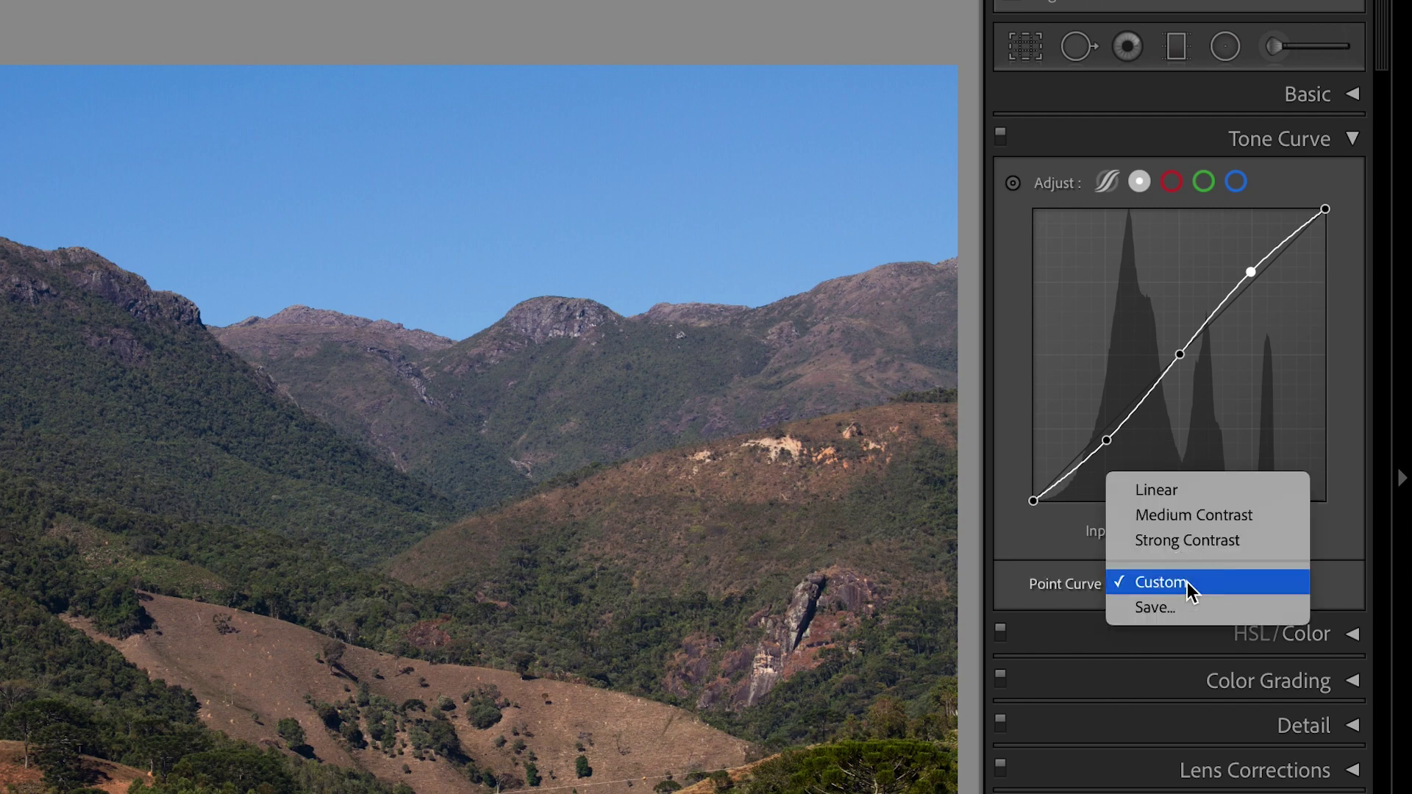
pyautogui.click(1169, 491)
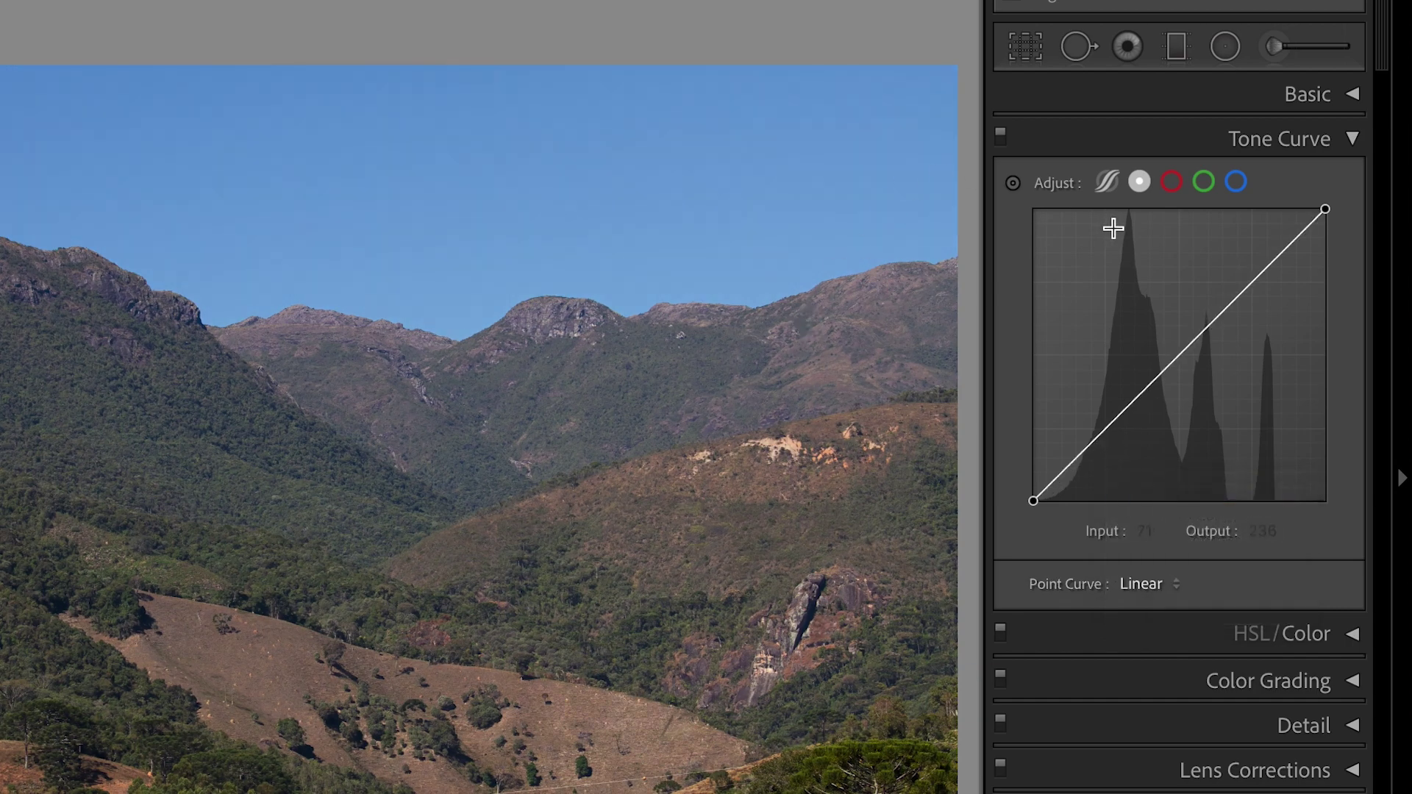
pyautogui.click(1110, 181)
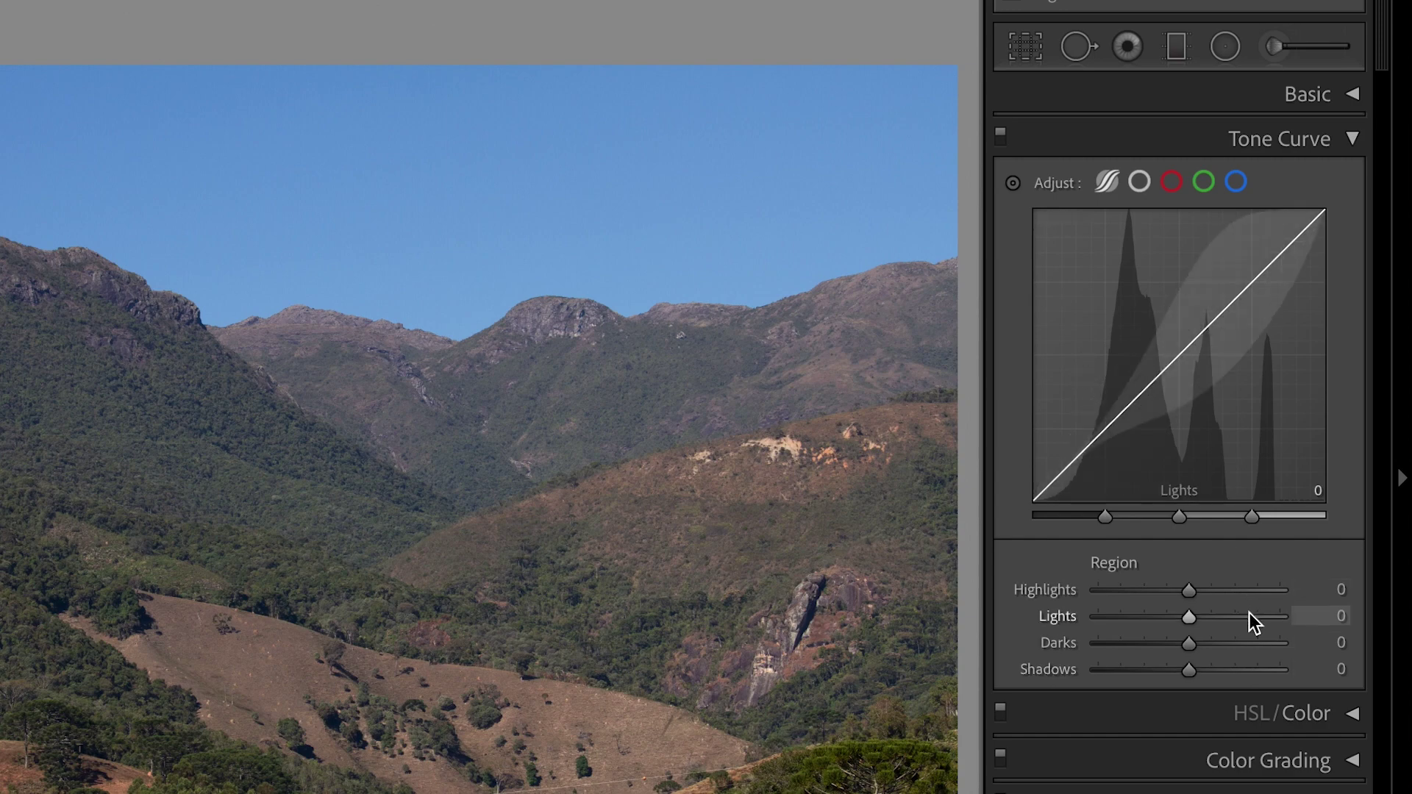
# Step: Set the tone curve's Lights to +30 and Darks to -30
pyautogui.click(1339, 618)
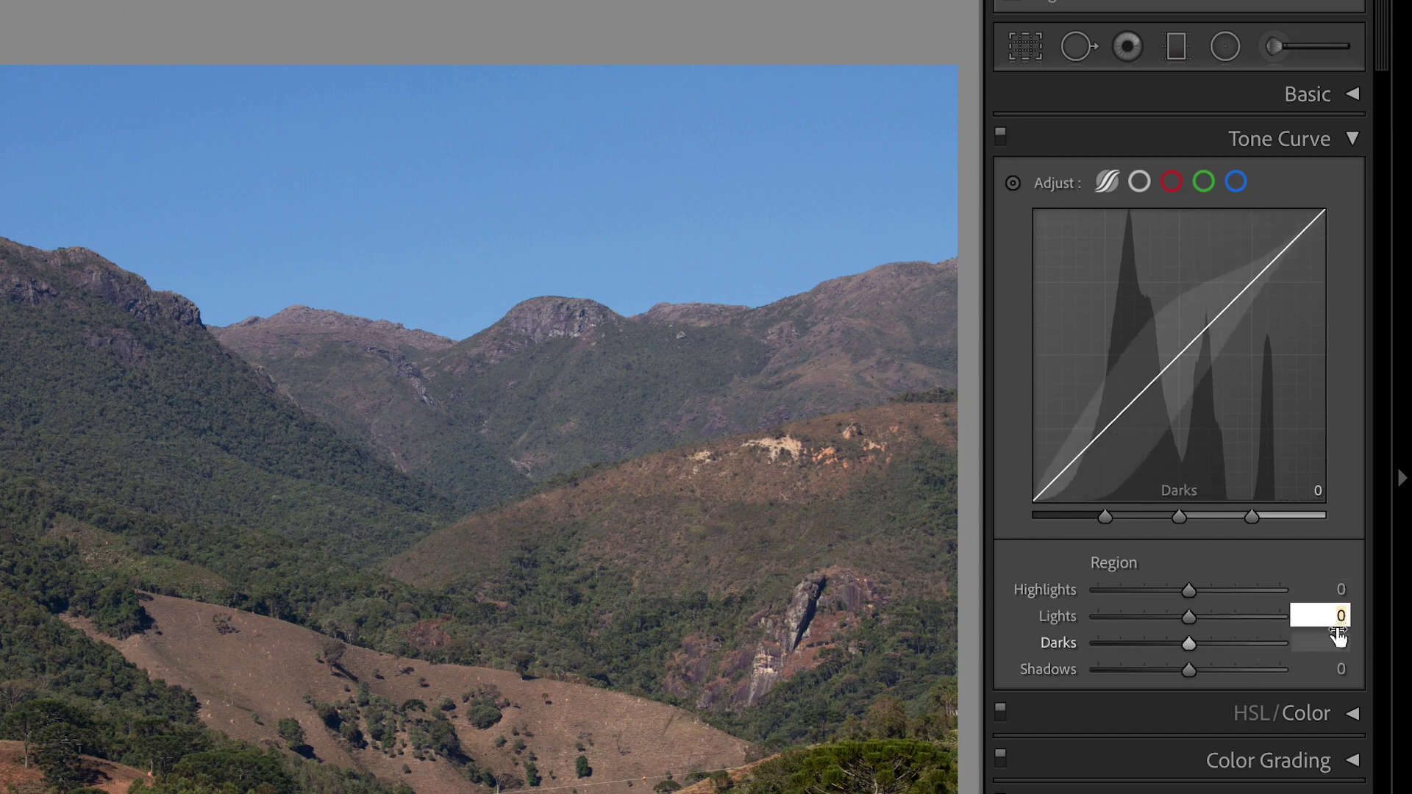
pyautogui.write('30')
pyautogui.press('Return')
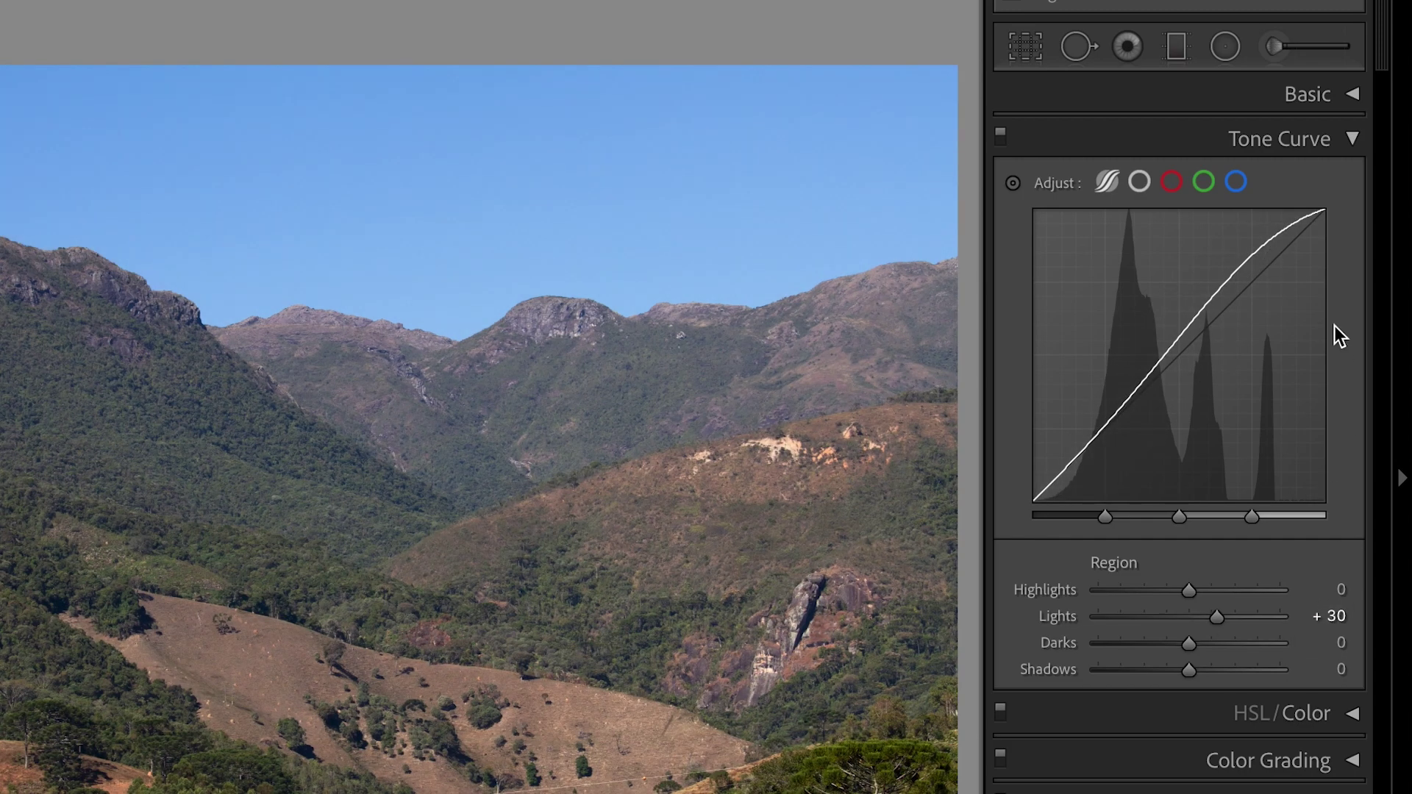
pyautogui.click(1330, 642)
pyautogui.write('-30')
pyautogui.press('Return')
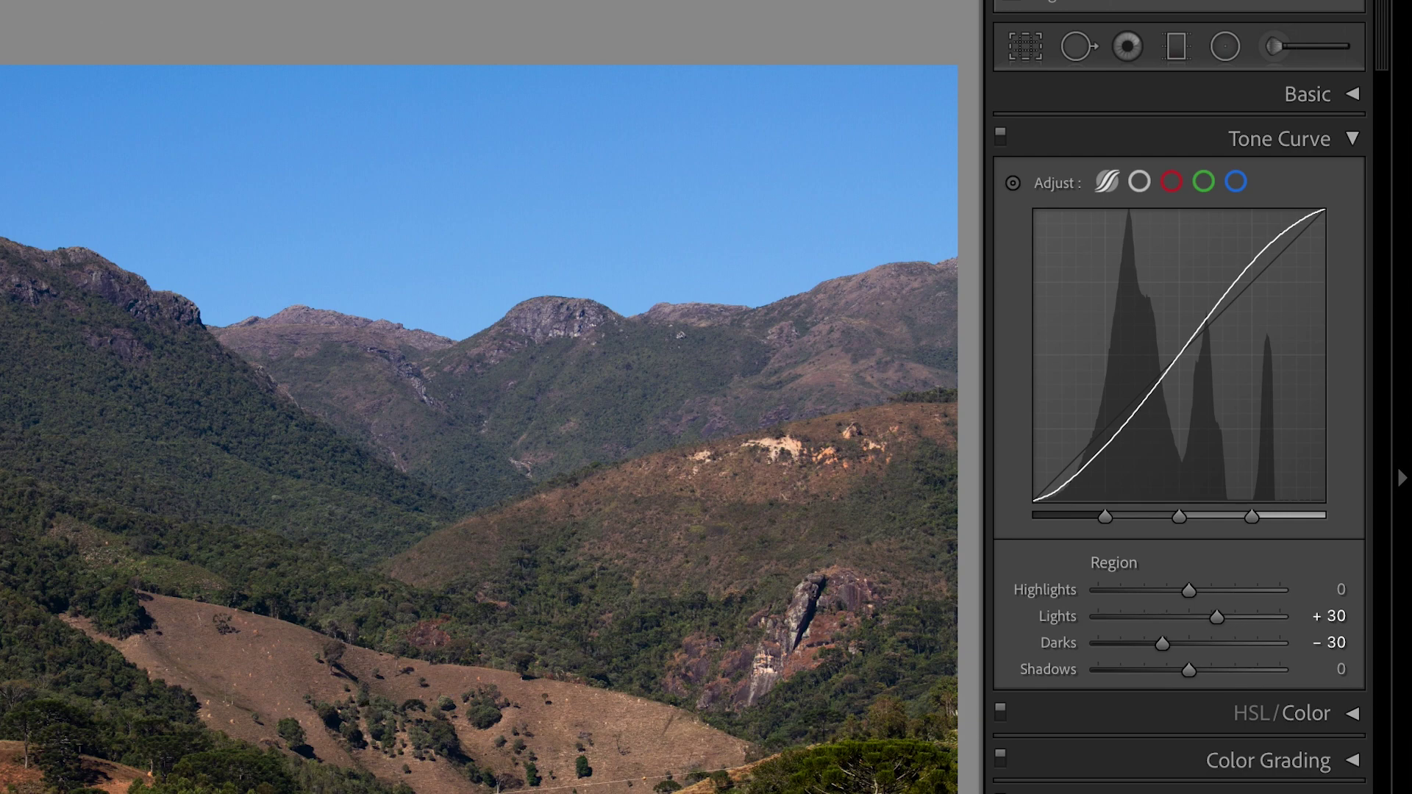
# Step: Lower the Darks region to -33 with the Targeted Adjustment tool on the photo's lower-left foreground
pyautogui.press('y')
pyautogui.click(1015, 183)
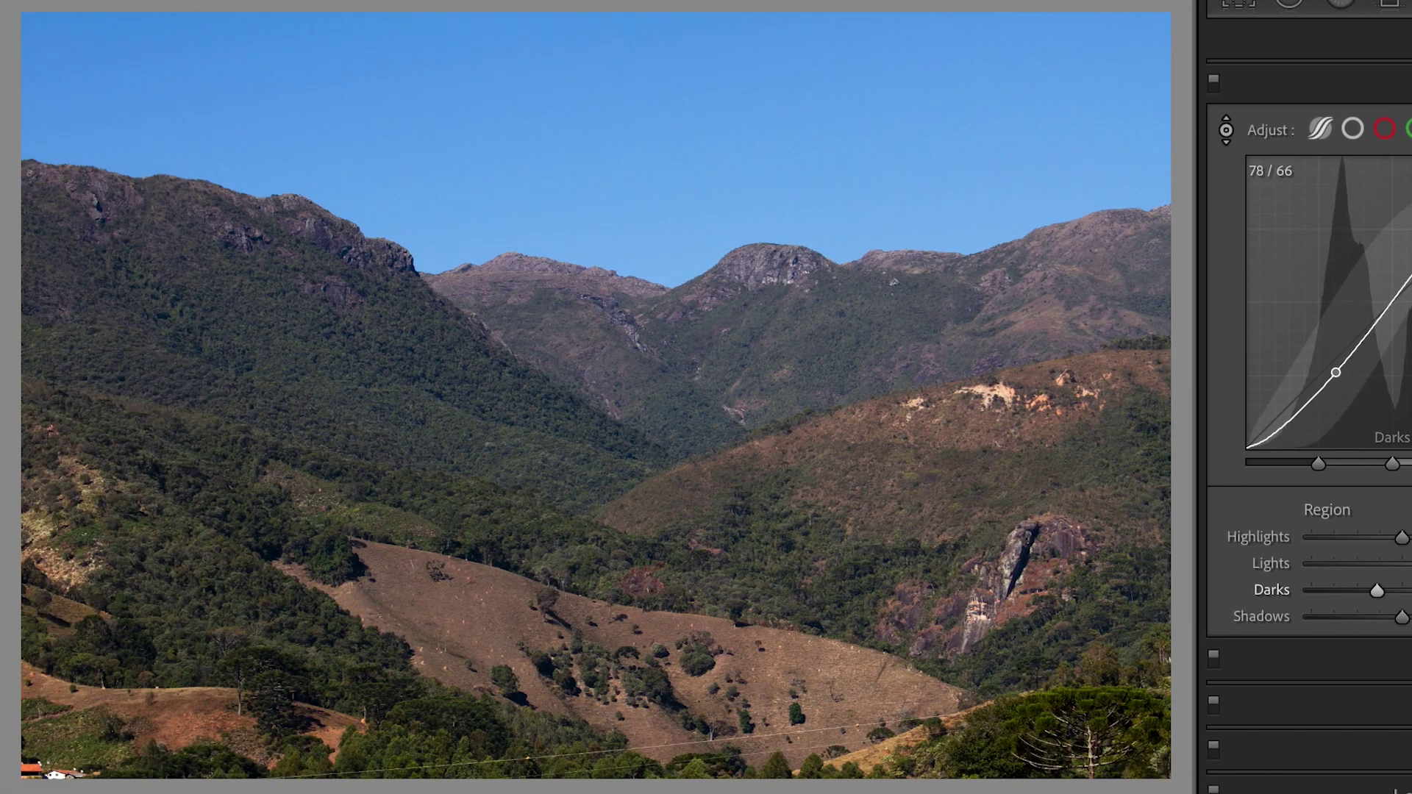
pyautogui.moveTo(66, 696); pyautogui.dragTo(37, 699)
pyautogui.moveTo(37, 699); pyautogui.dragTo(36, 701)
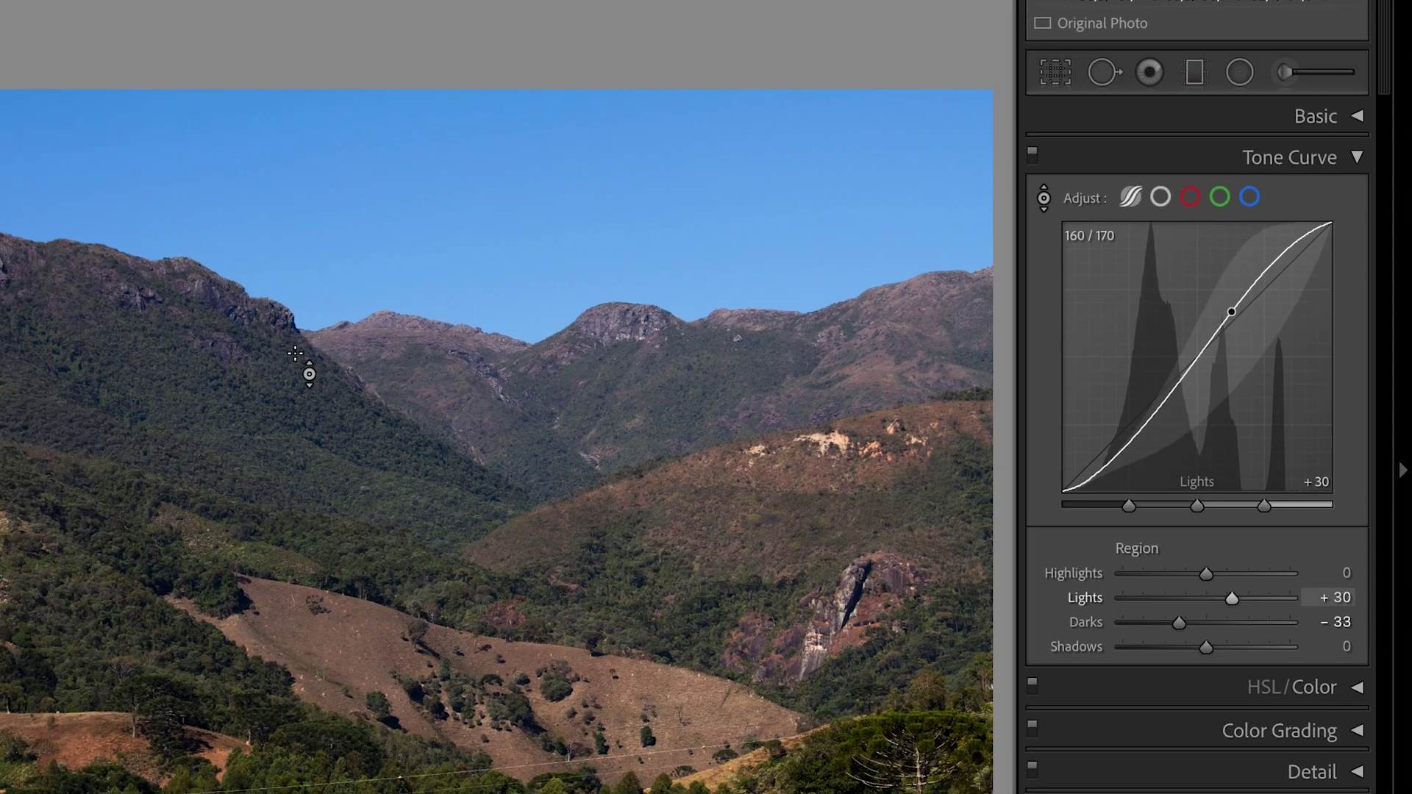
# Step: Compare the before and after versions side by side, leave targeted adjustment and return to the single-photo view
pyautogui.press('y')
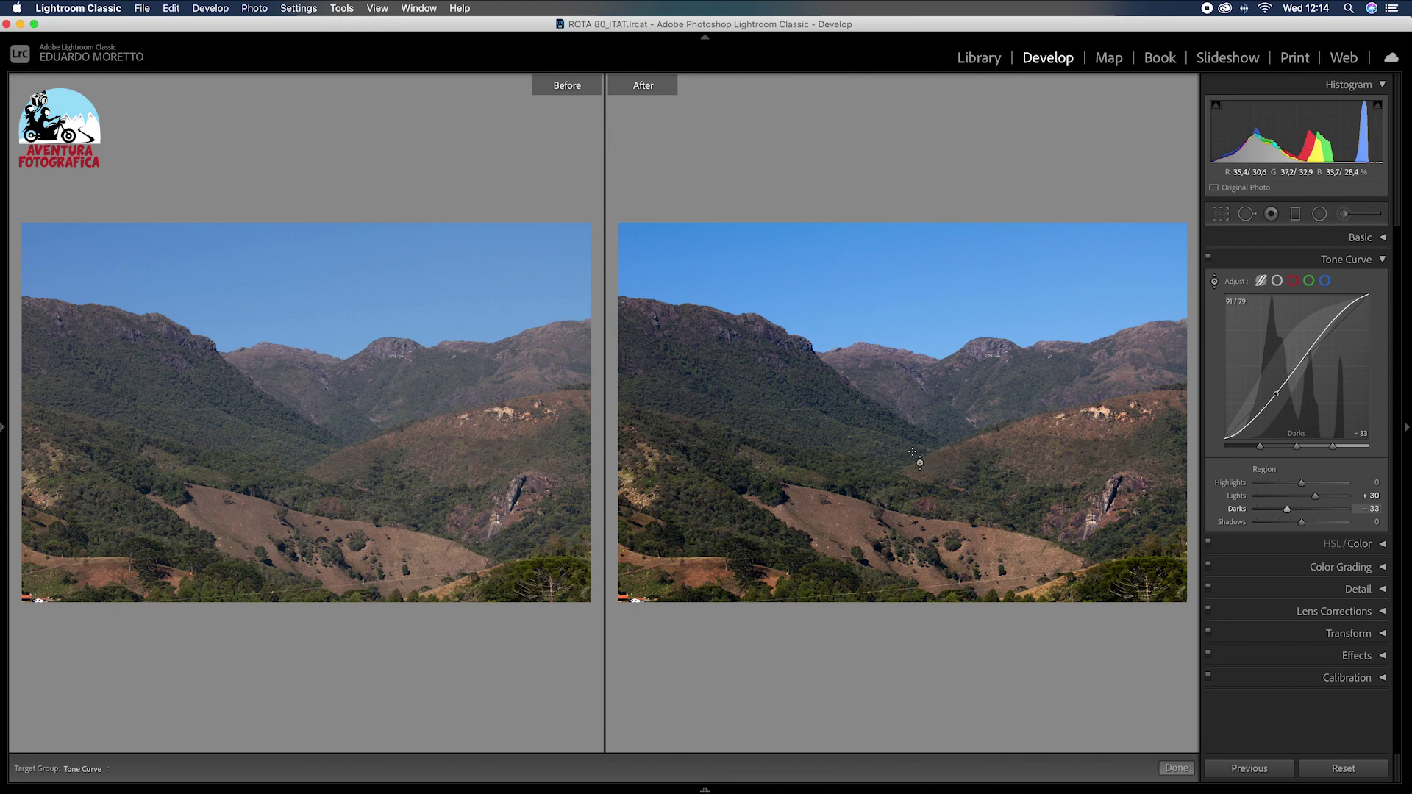
pyautogui.press('Escape')
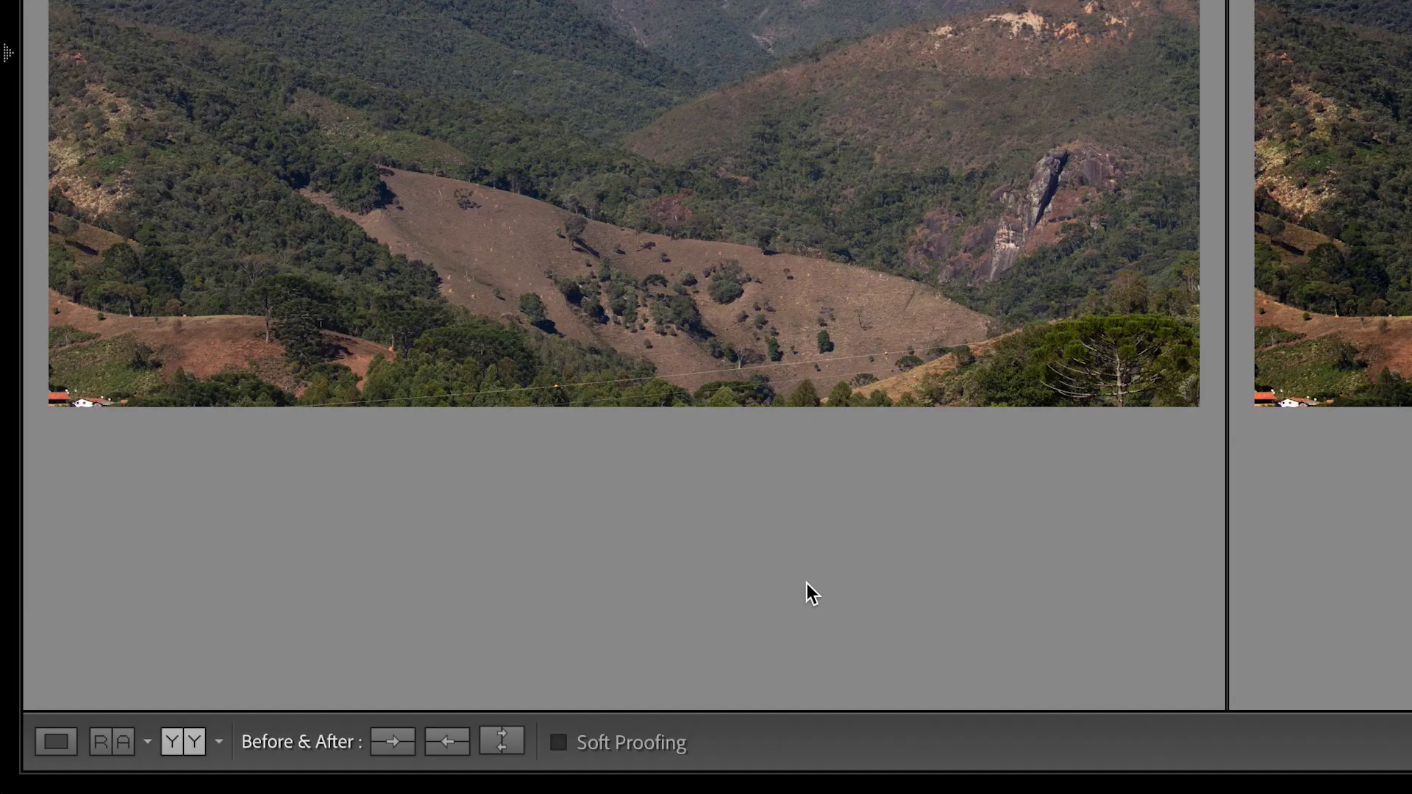
pyautogui.click(54, 744)
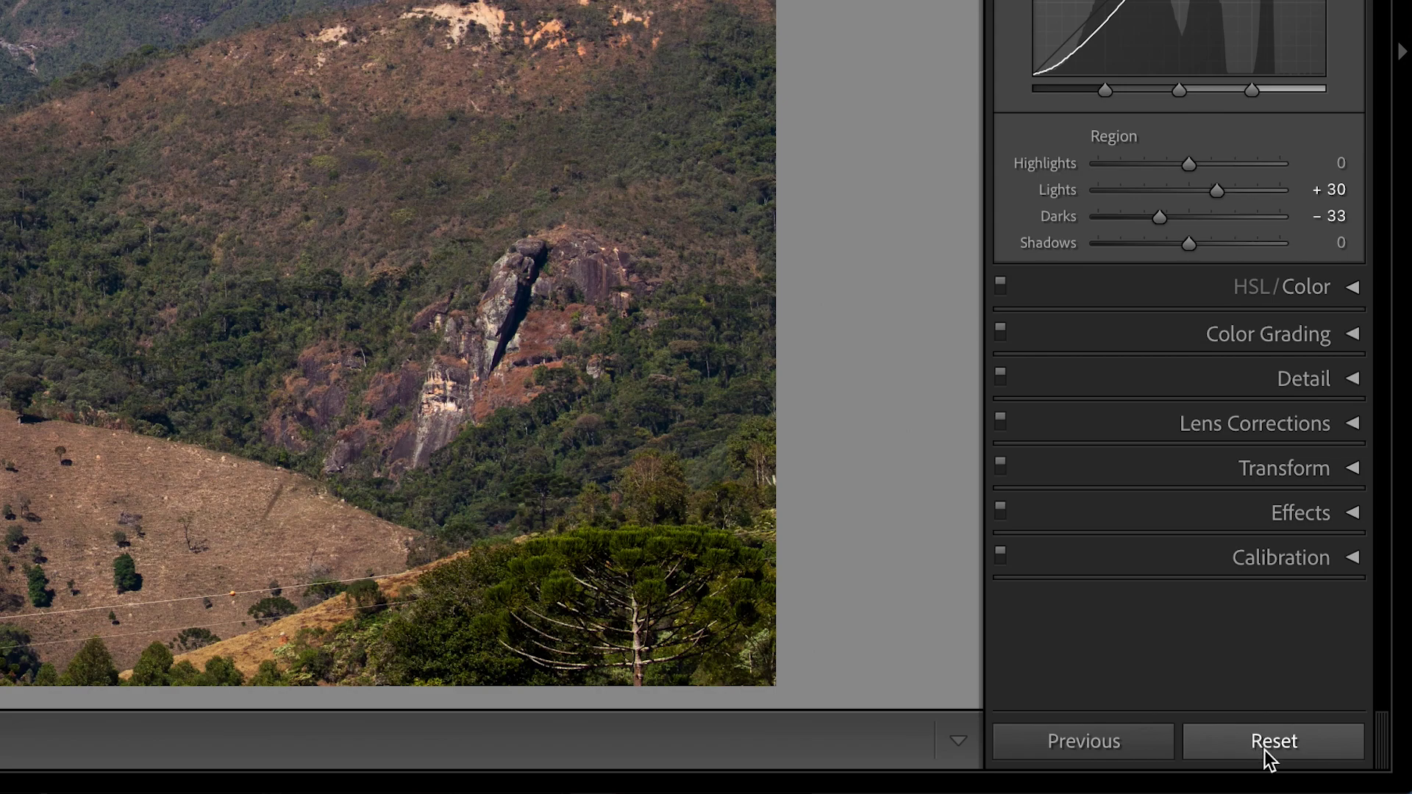
# Step: Reset all of the photo's edits and apply the Medium Contrast preset to the point curve
pyautogui.click(1261, 744)
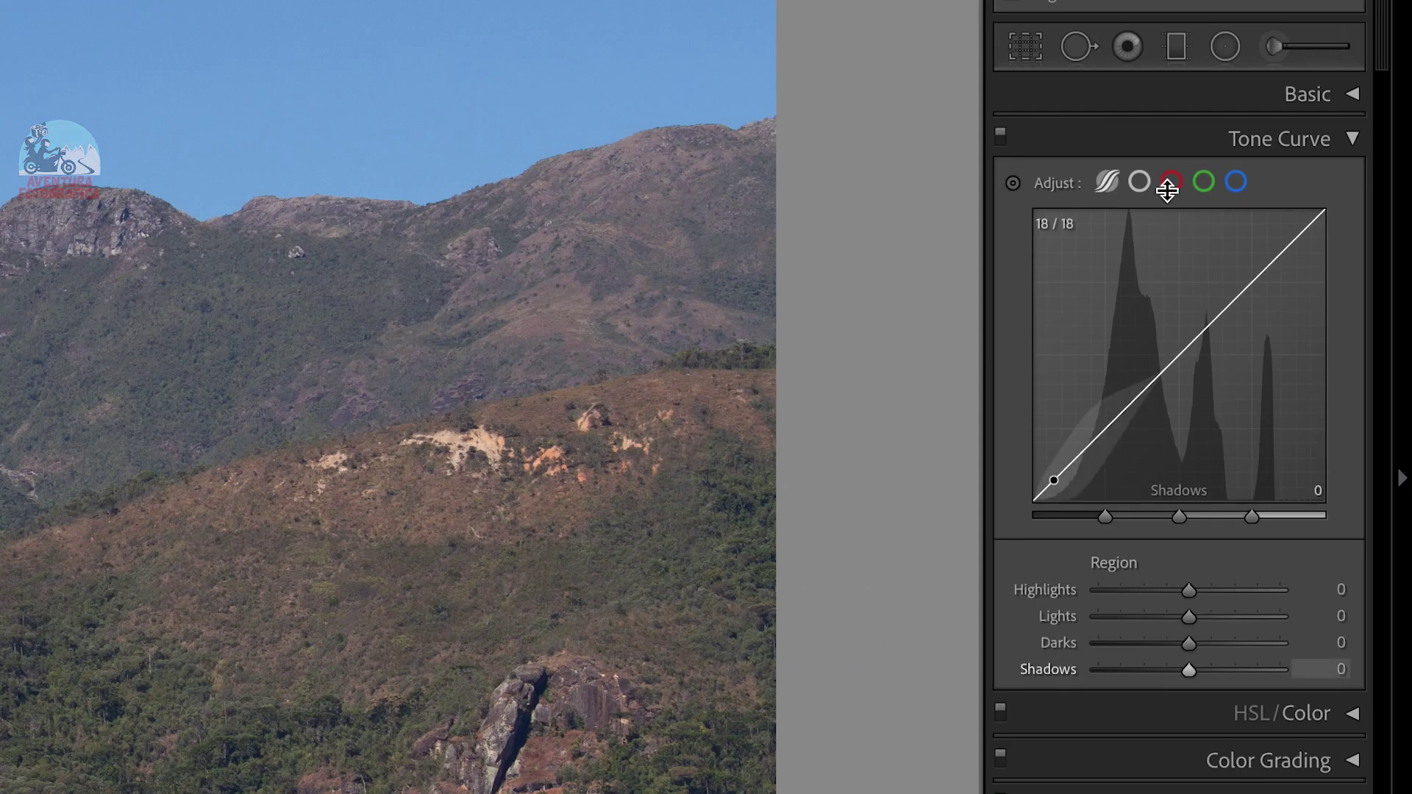
pyautogui.click(1137, 183)
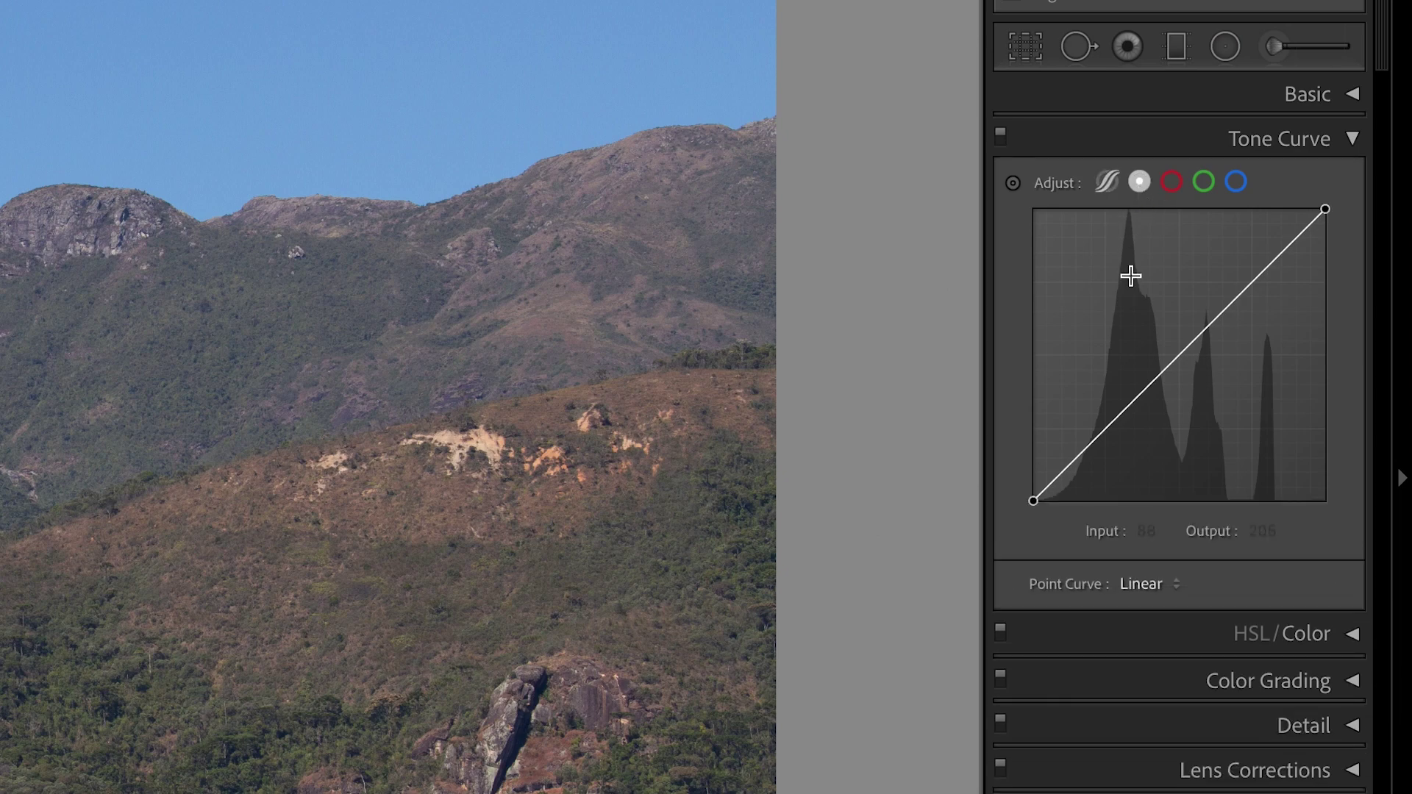
pyautogui.click(1178, 584)
pyautogui.click(1180, 608)
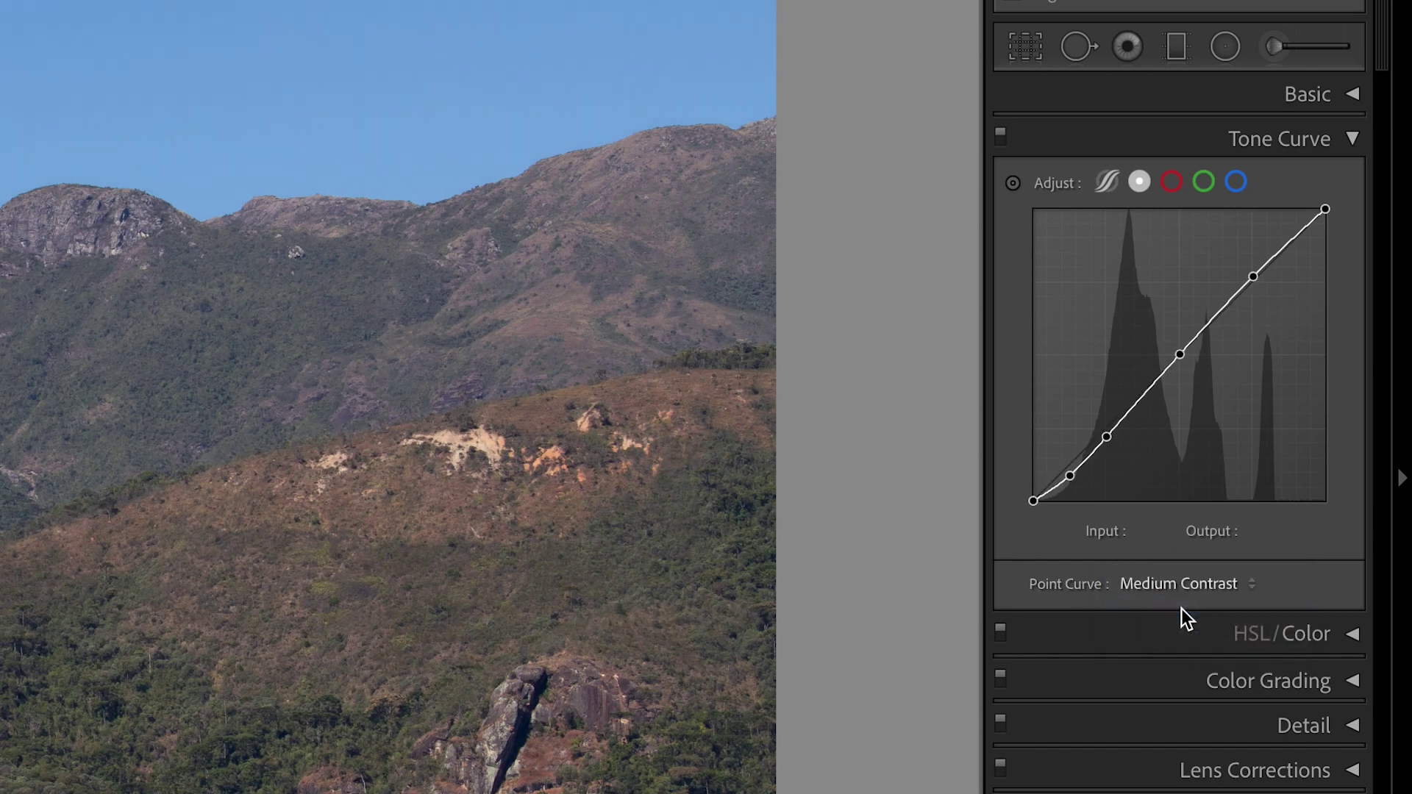
# Step: Shape an S-curve: delete the lowest inner control point, lower the dark point slightly and raise the light point to 193/203
pyautogui.rightClick(1071, 476)
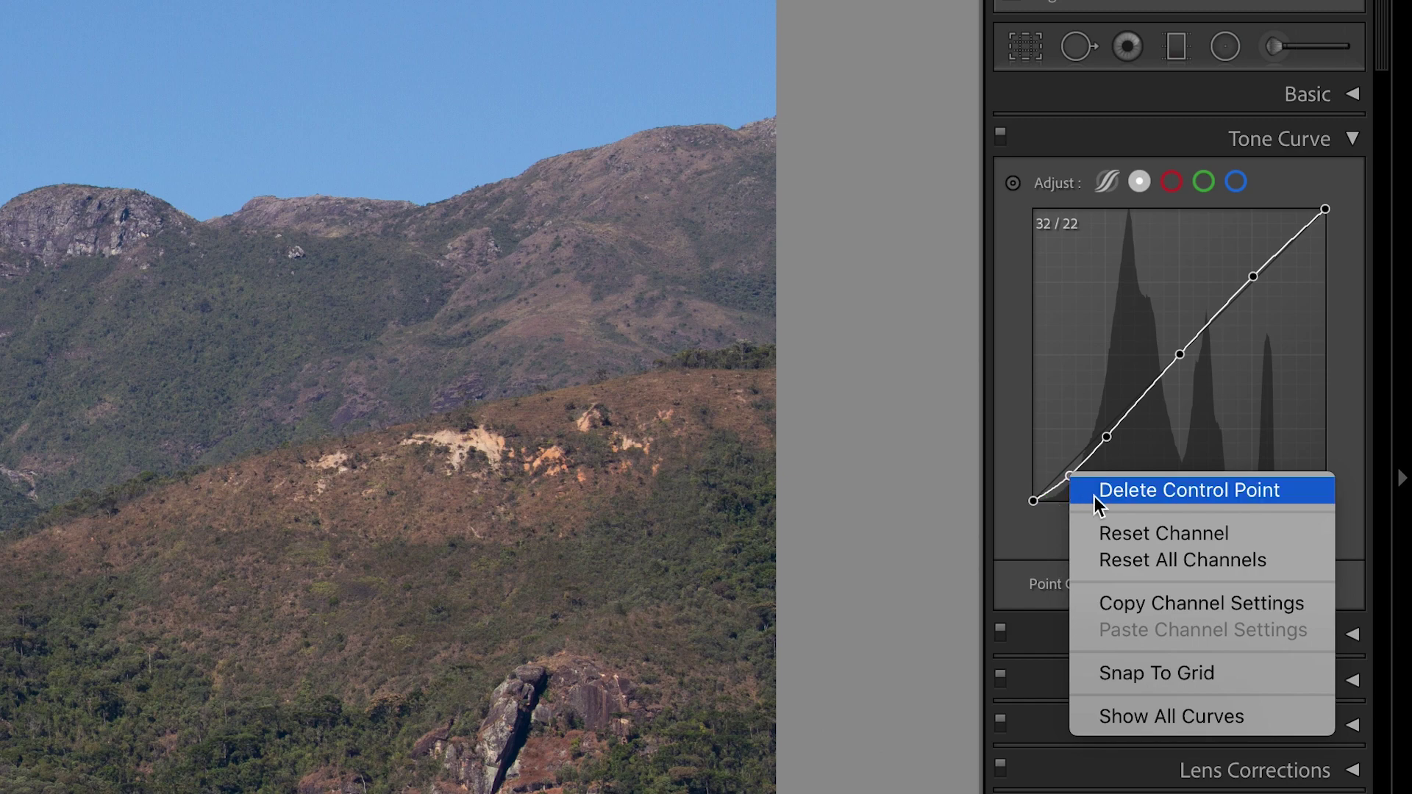
pyautogui.click(1096, 503)
pyautogui.moveTo(1108, 439); pyautogui.dragTo(1107, 441)
pyautogui.moveTo(1258, 274); pyautogui.dragTo(1255, 268)
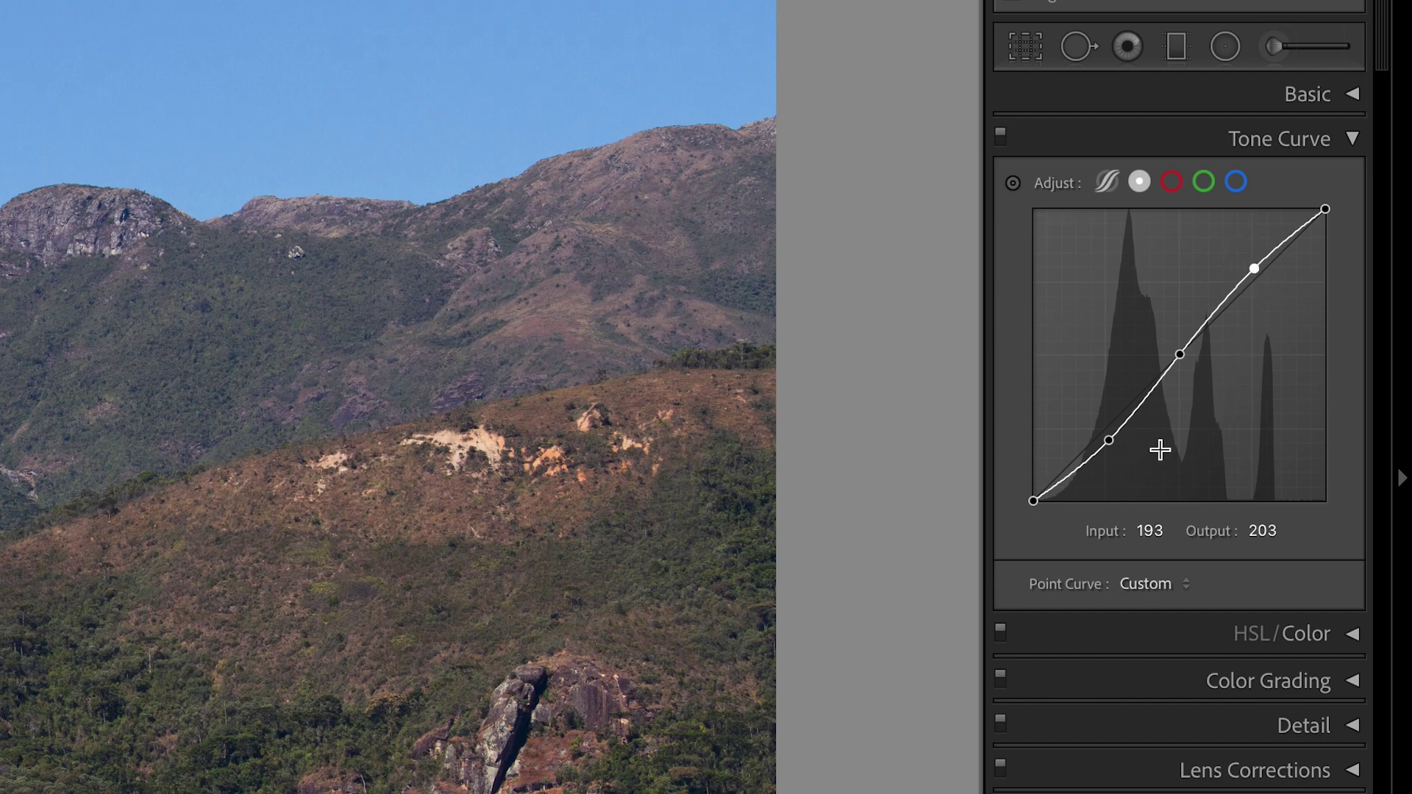
# Step: Set the point curve's dark point to 64/54, compare before and after side by side, and return to the single-photo view
pyautogui.moveTo(1109, 439); pyautogui.dragTo(1105, 440)
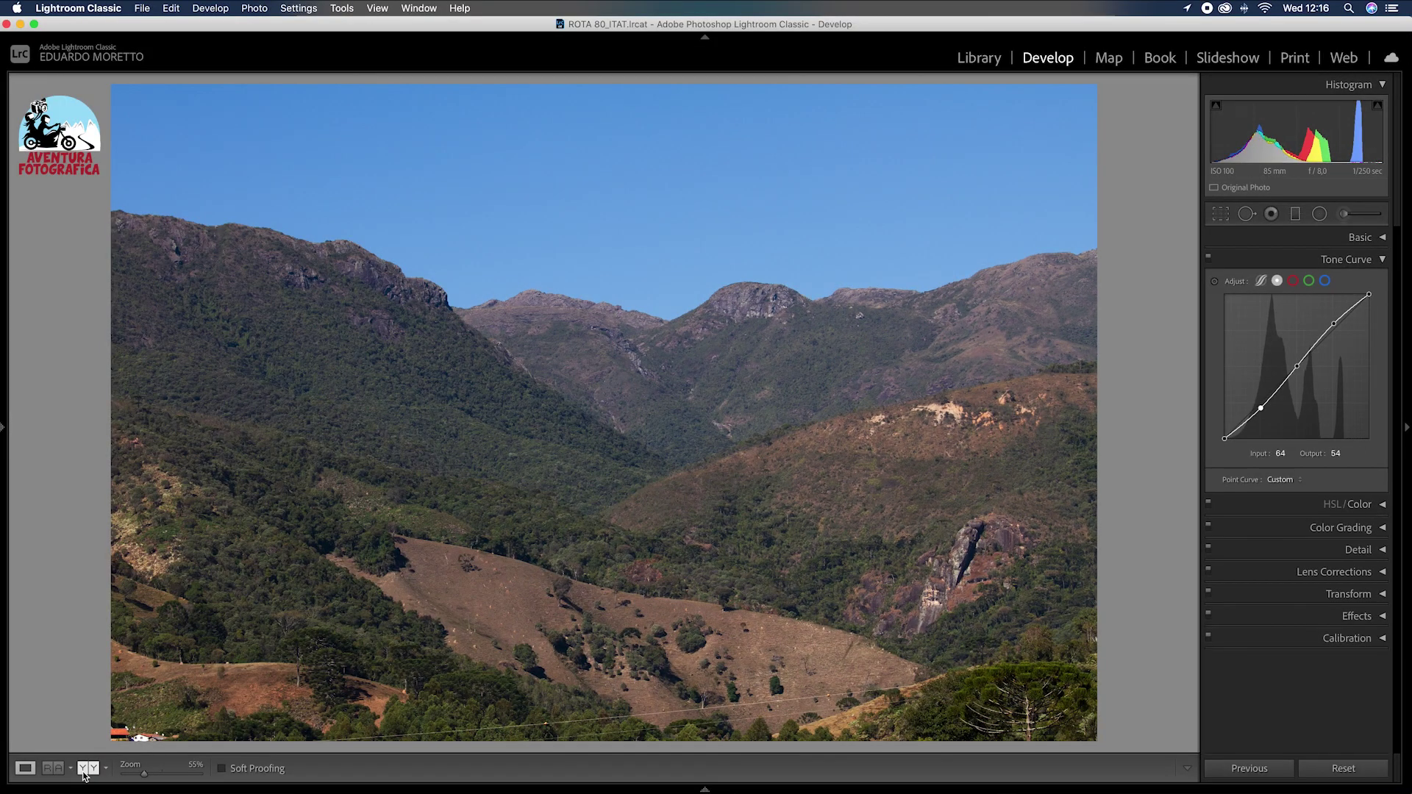
pyautogui.click(88, 768)
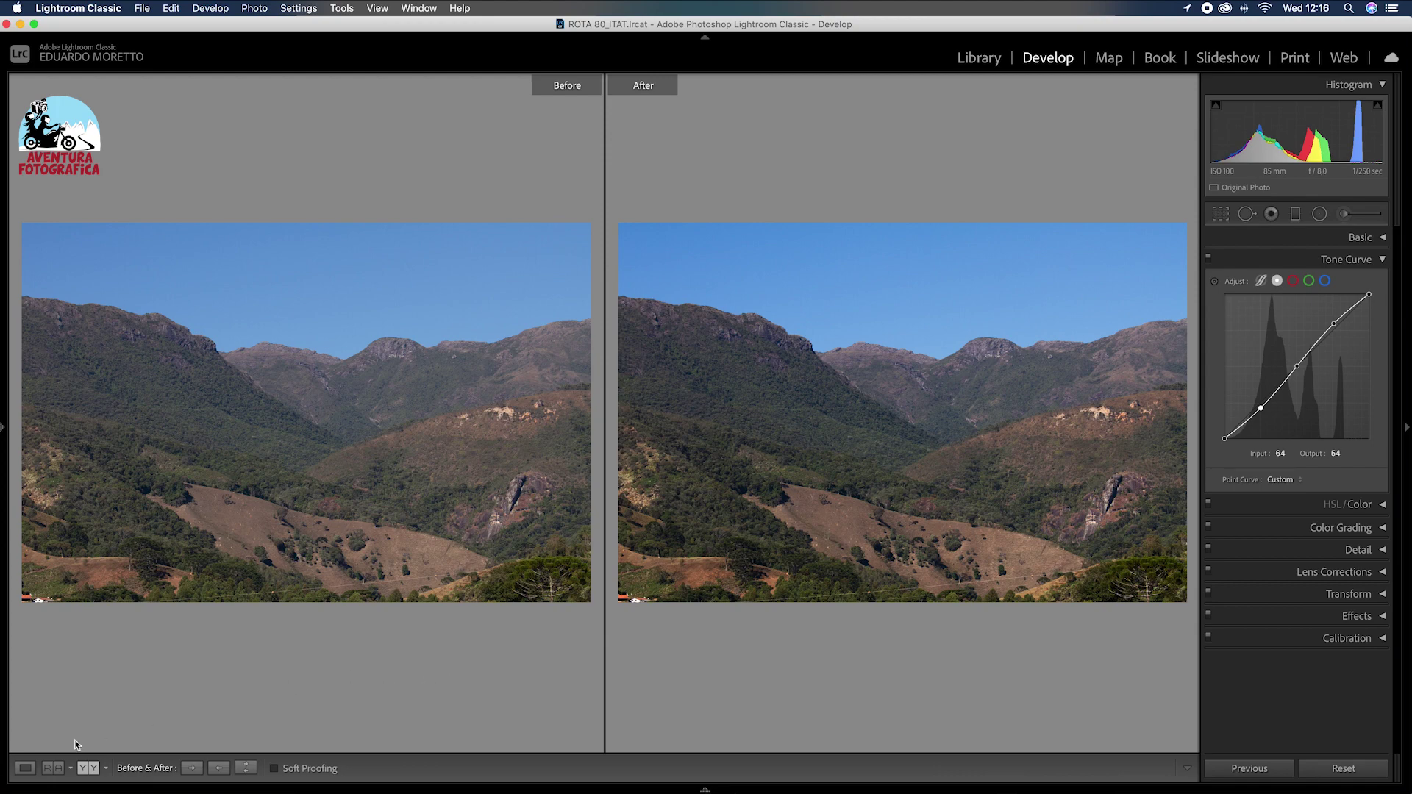
pyautogui.click(36, 766)
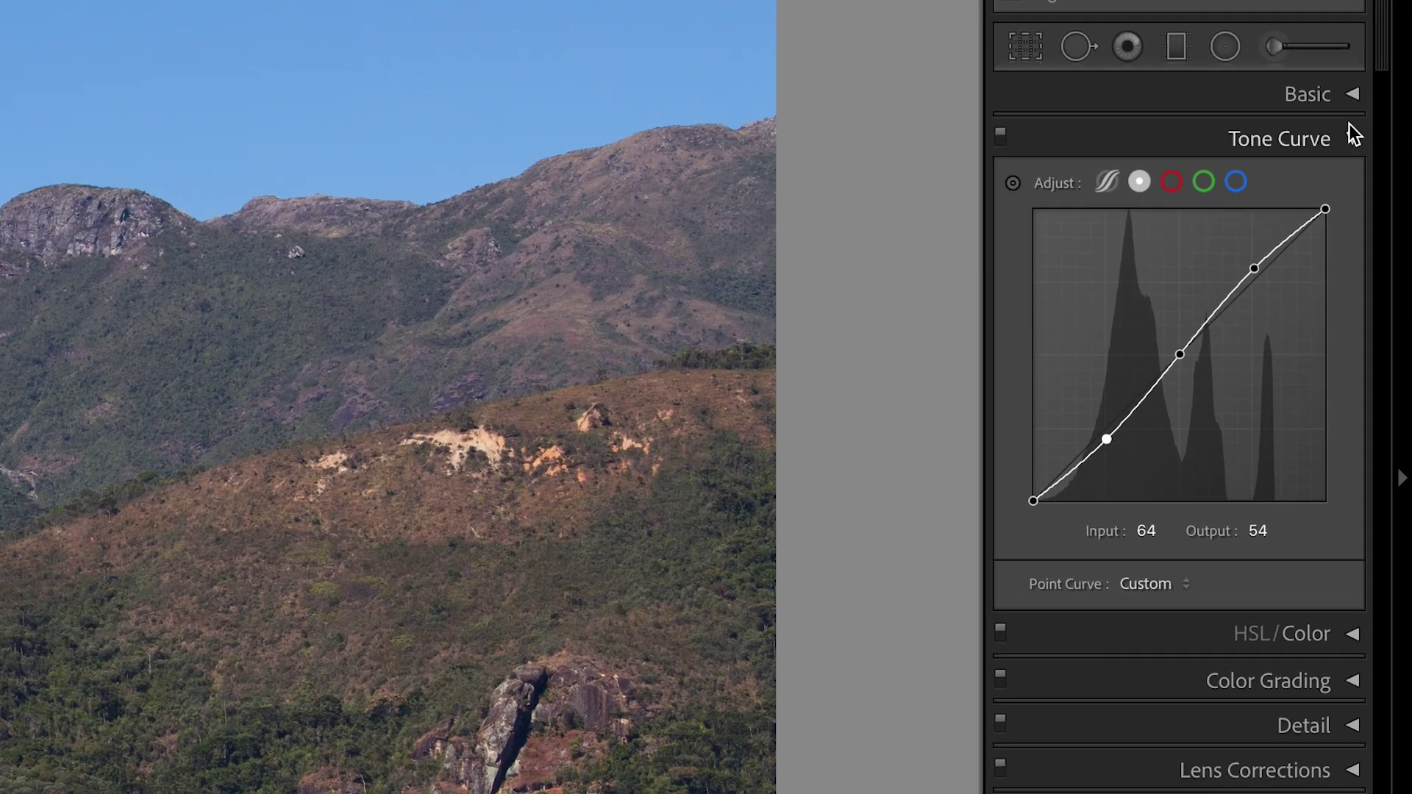
# Step: In the basic adjustments, set the white balance temperature to 5.500 and the exposure to +0,10
pyautogui.click(1351, 94)
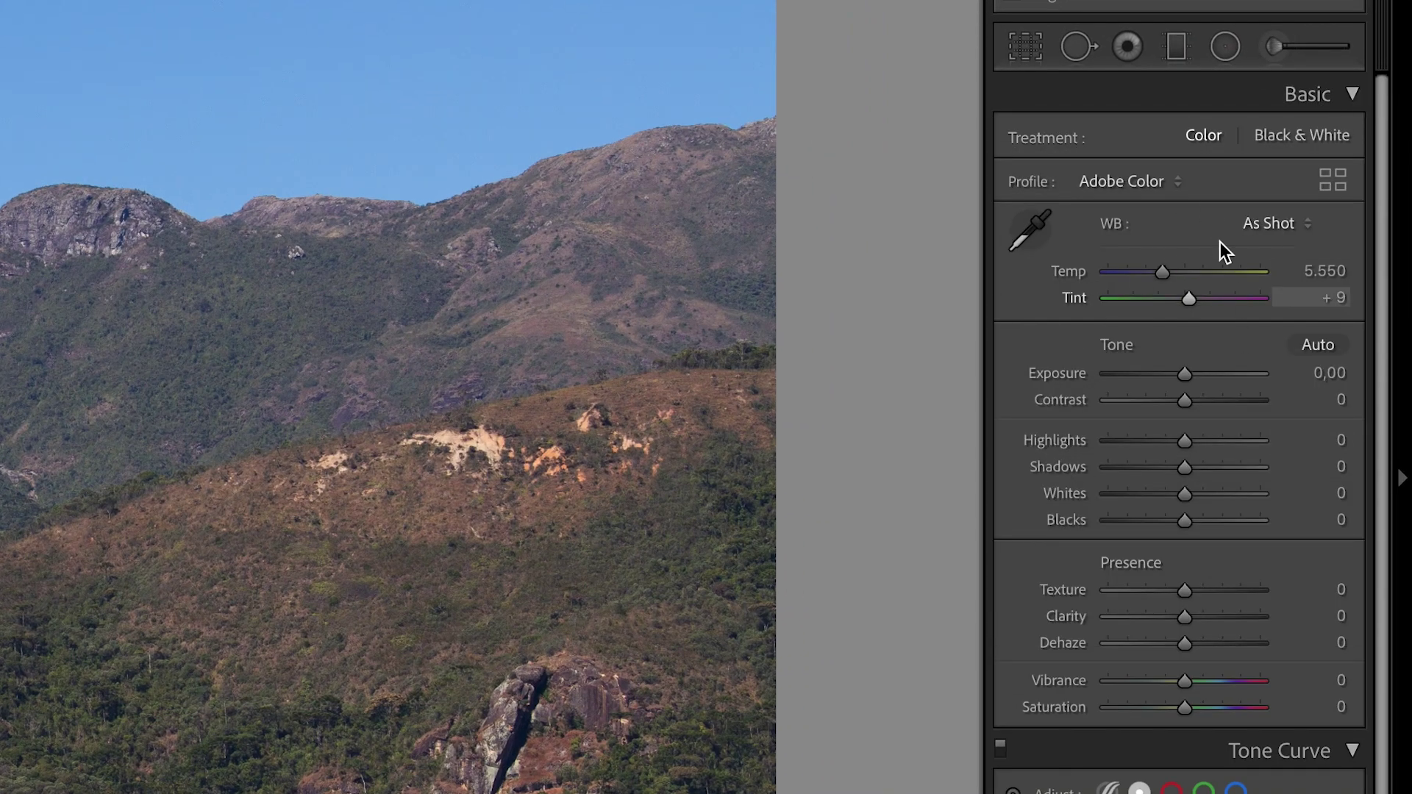
pyautogui.click(1319, 272)
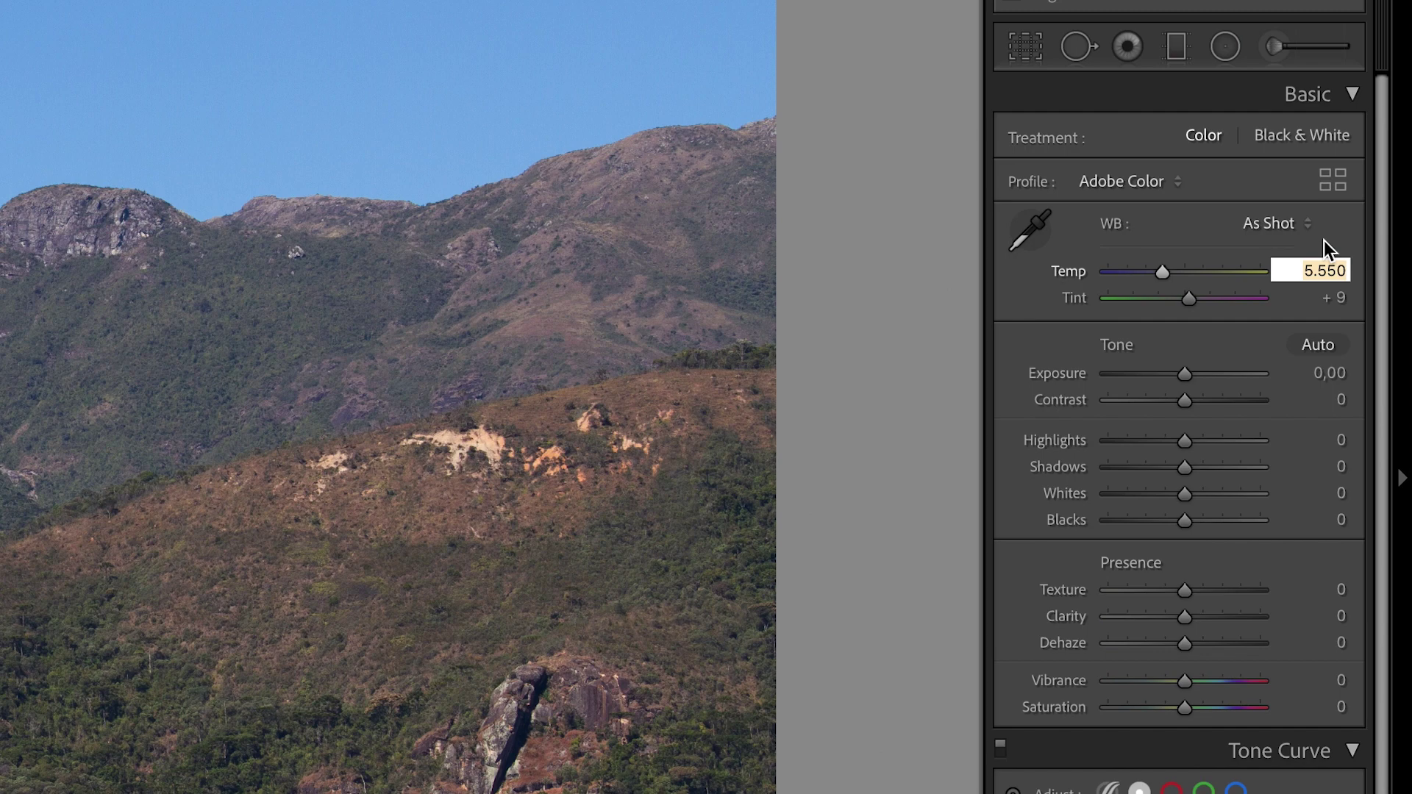
pyautogui.write('5.50')
pyautogui.write('0')
pyautogui.press('Return')
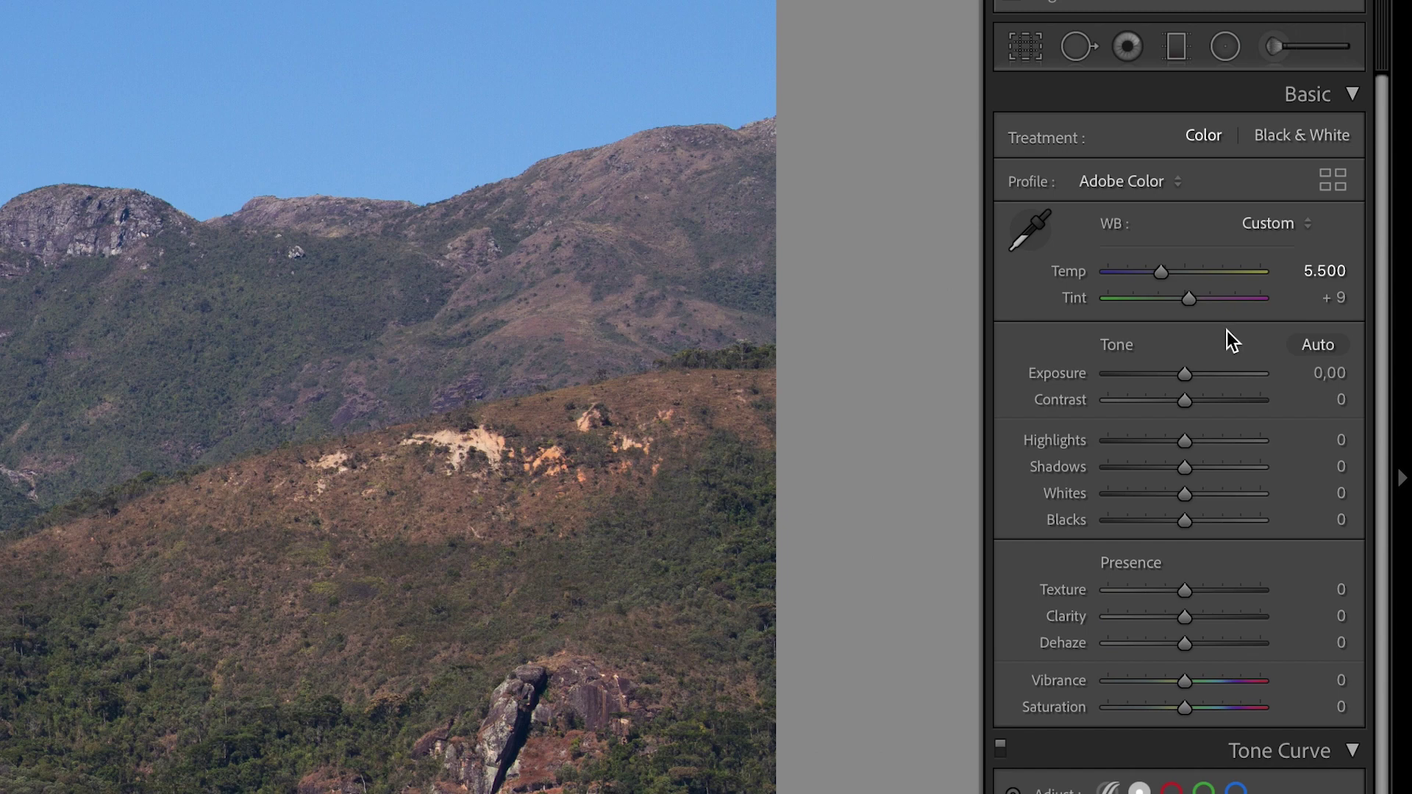
pyautogui.click(1338, 376)
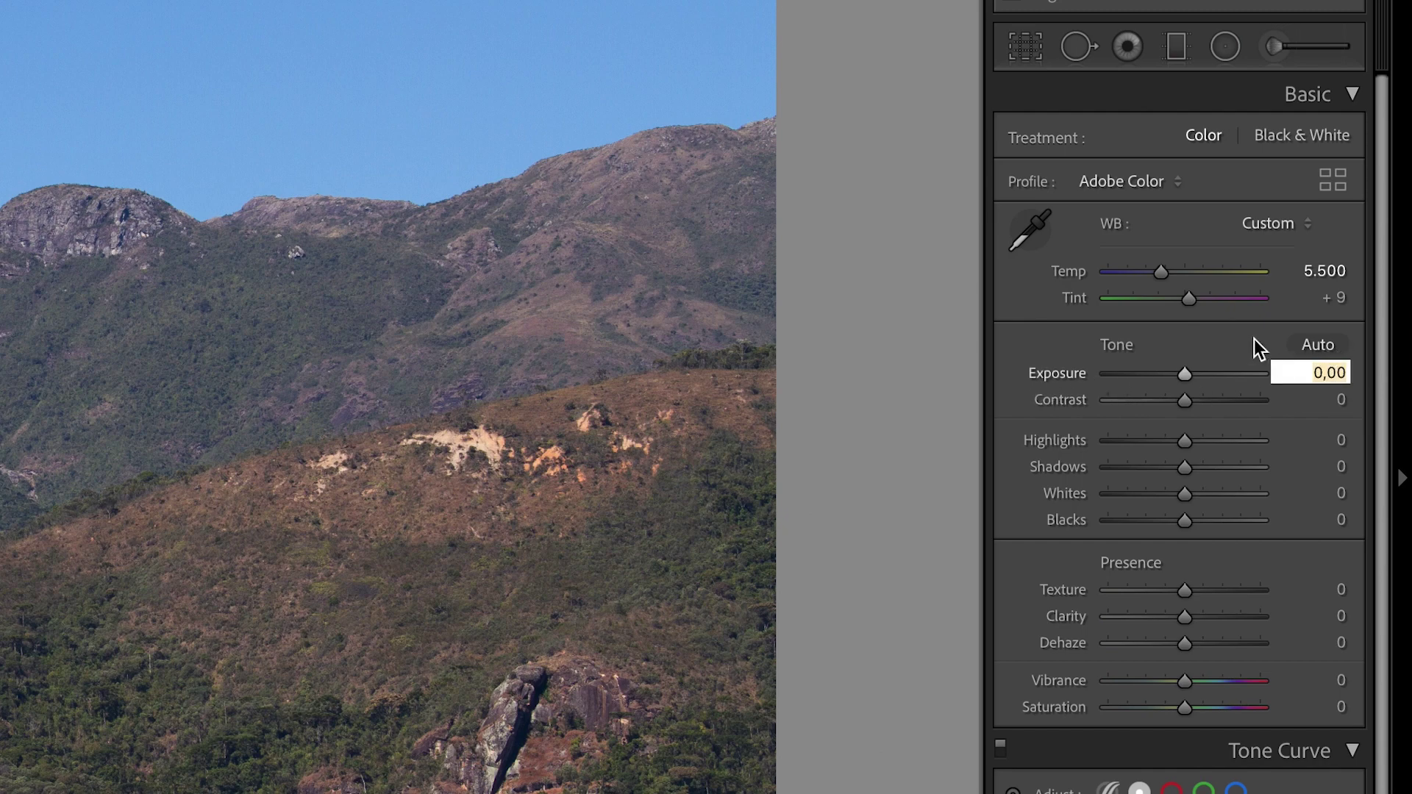
pyautogui.write('0,10')
pyautogui.press('Return')
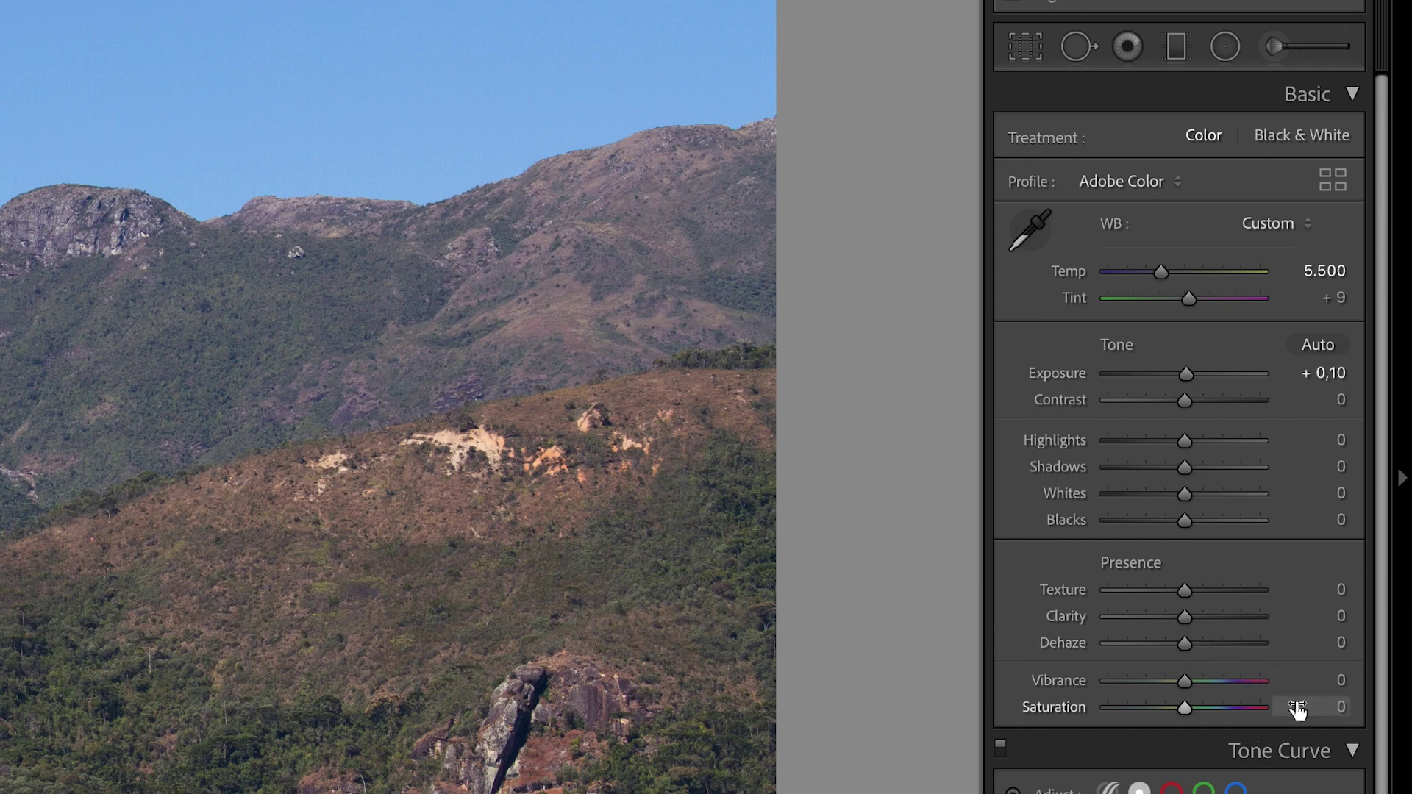
# Step: Set the photo's vibrance to +1 and its saturation to +2
pyautogui.click(1337, 682)
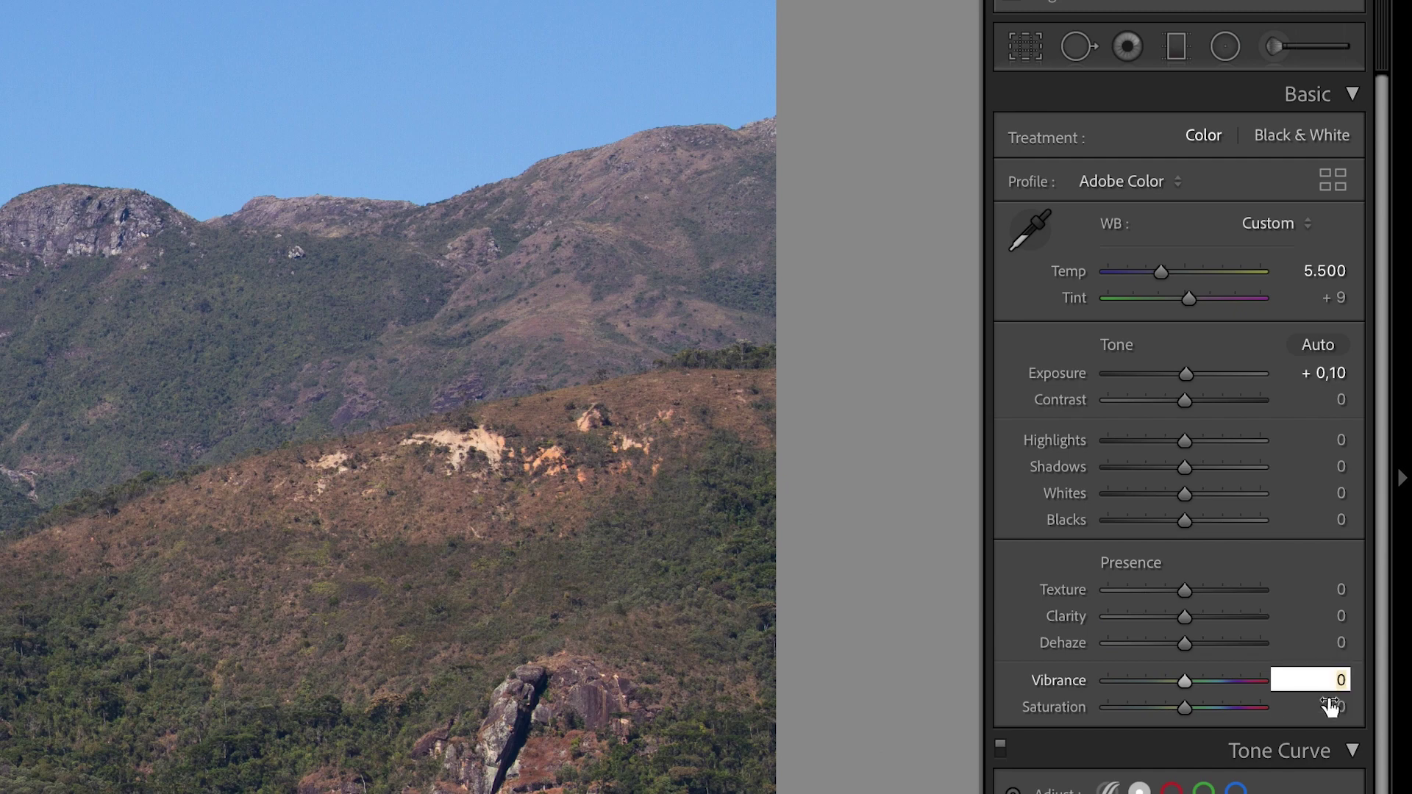
pyautogui.write('1')
pyautogui.press('Return')
pyautogui.click(1342, 706)
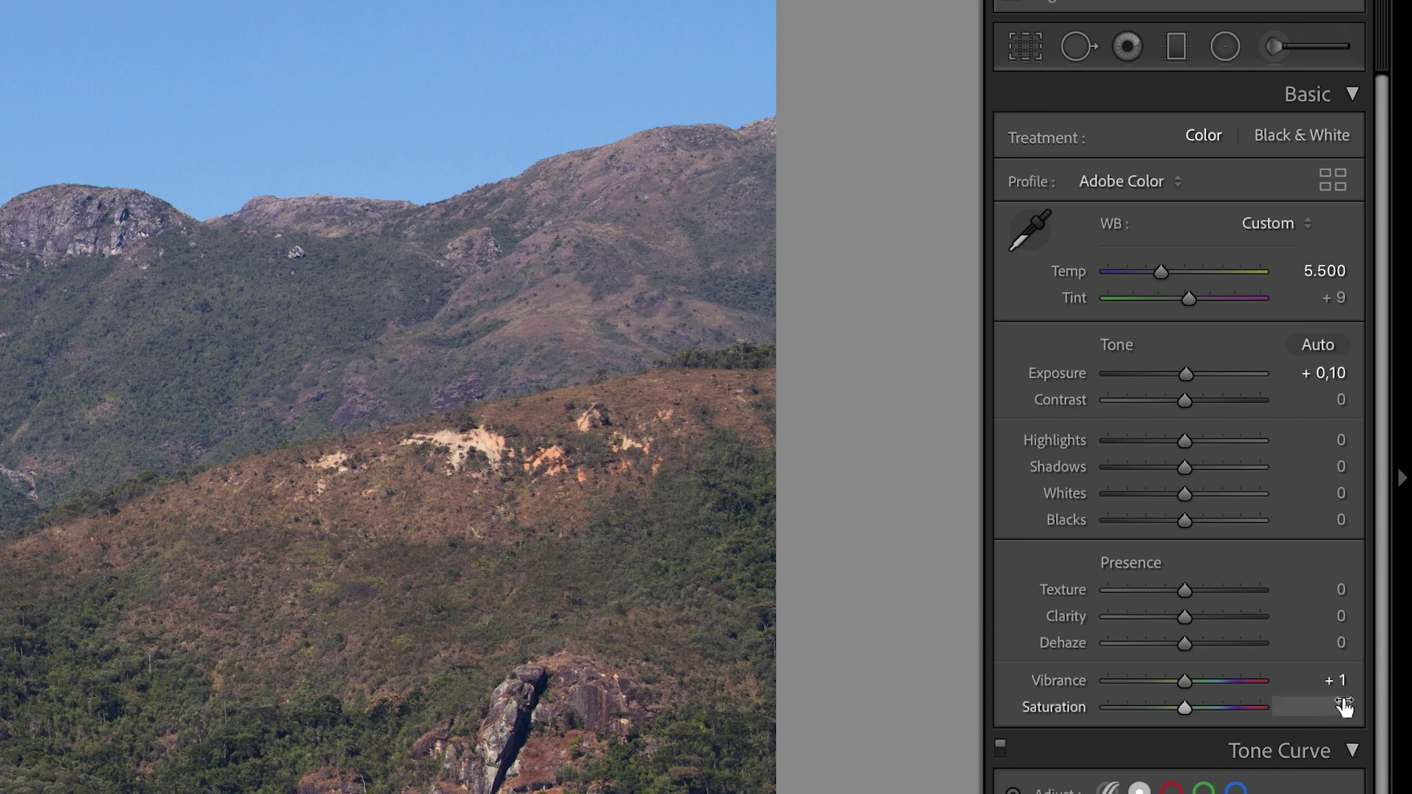
pyautogui.write('2')
pyautogui.press('Return')
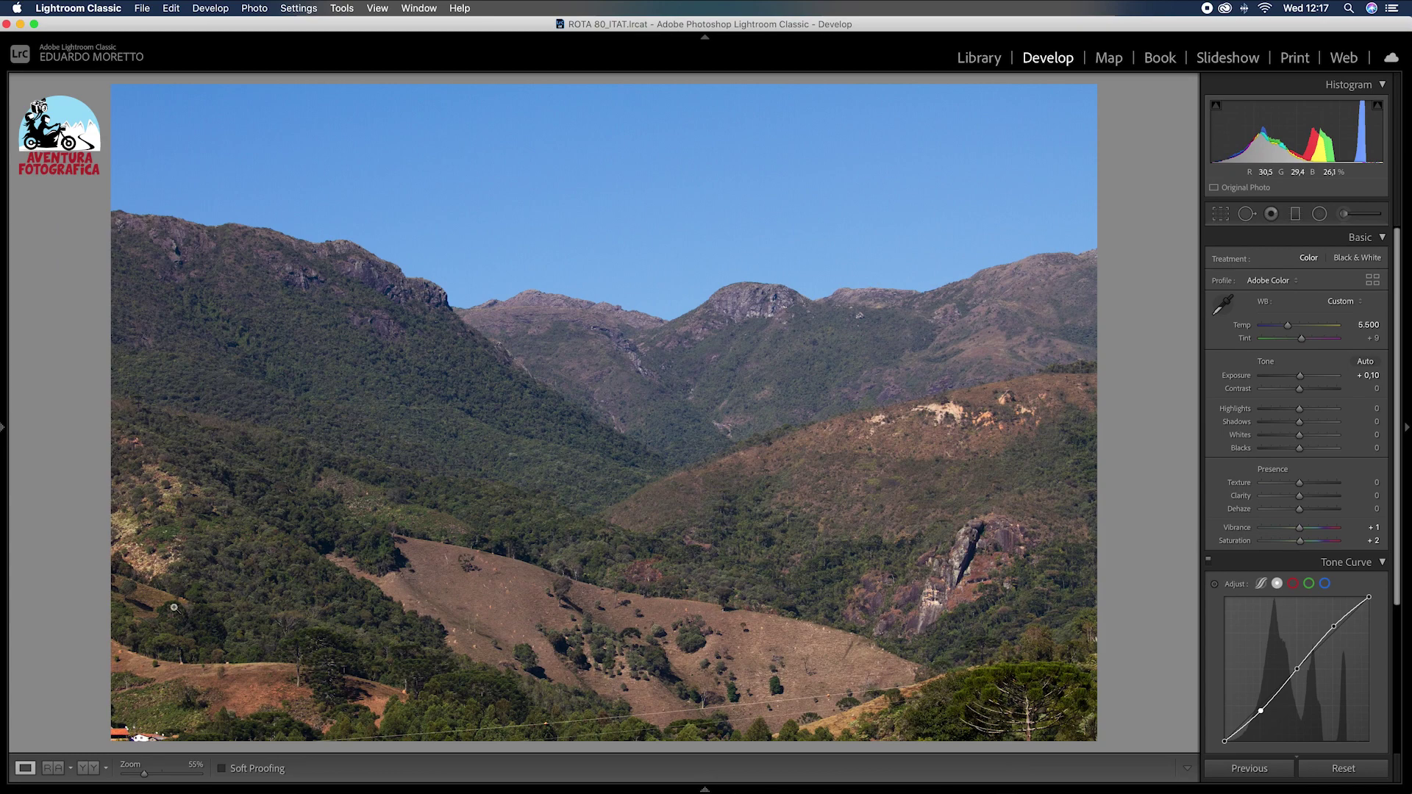
# Step: Compare before and after side by side, examine the lower-left hillside up close, and return to the full single-photo view
pyautogui.click(88, 768)
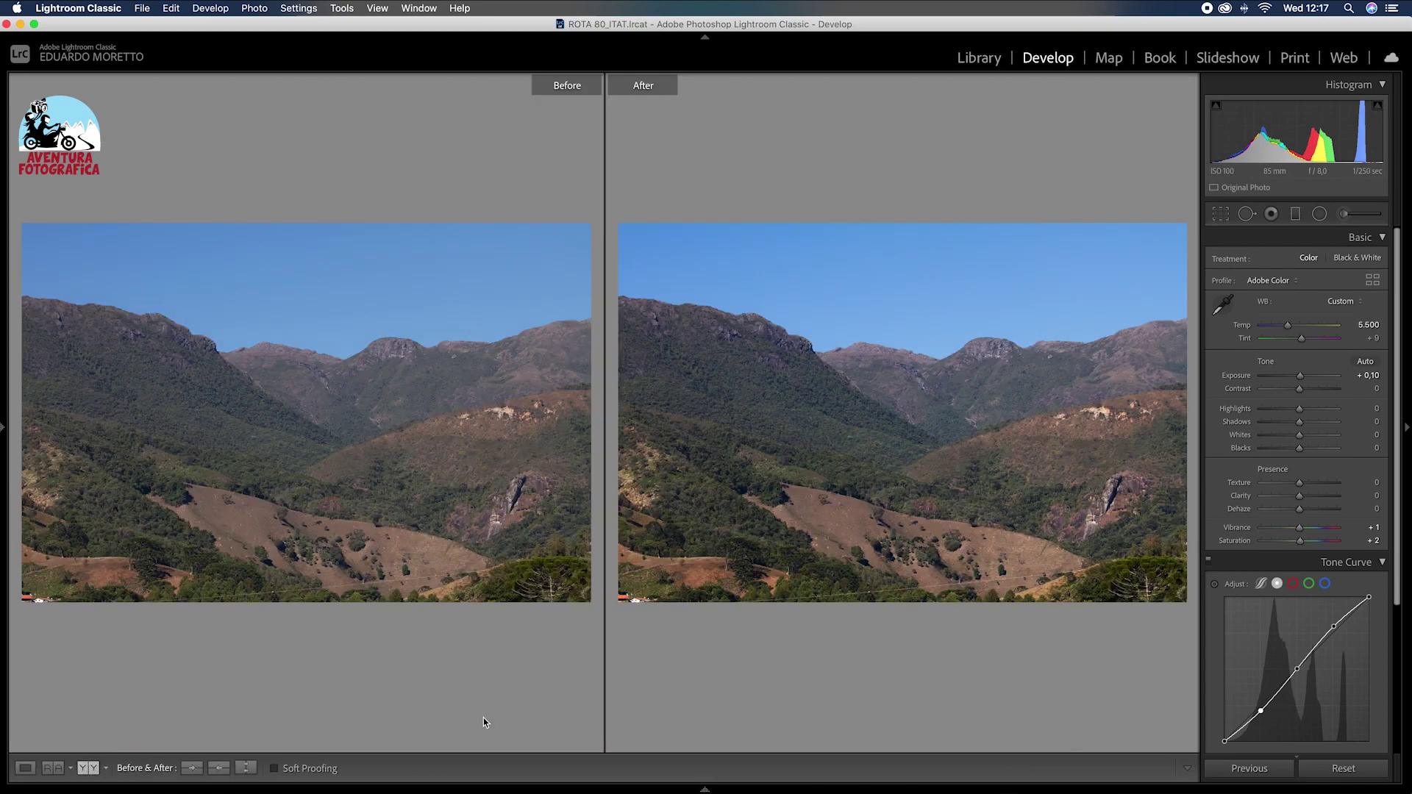
pyautogui.click(719, 577)
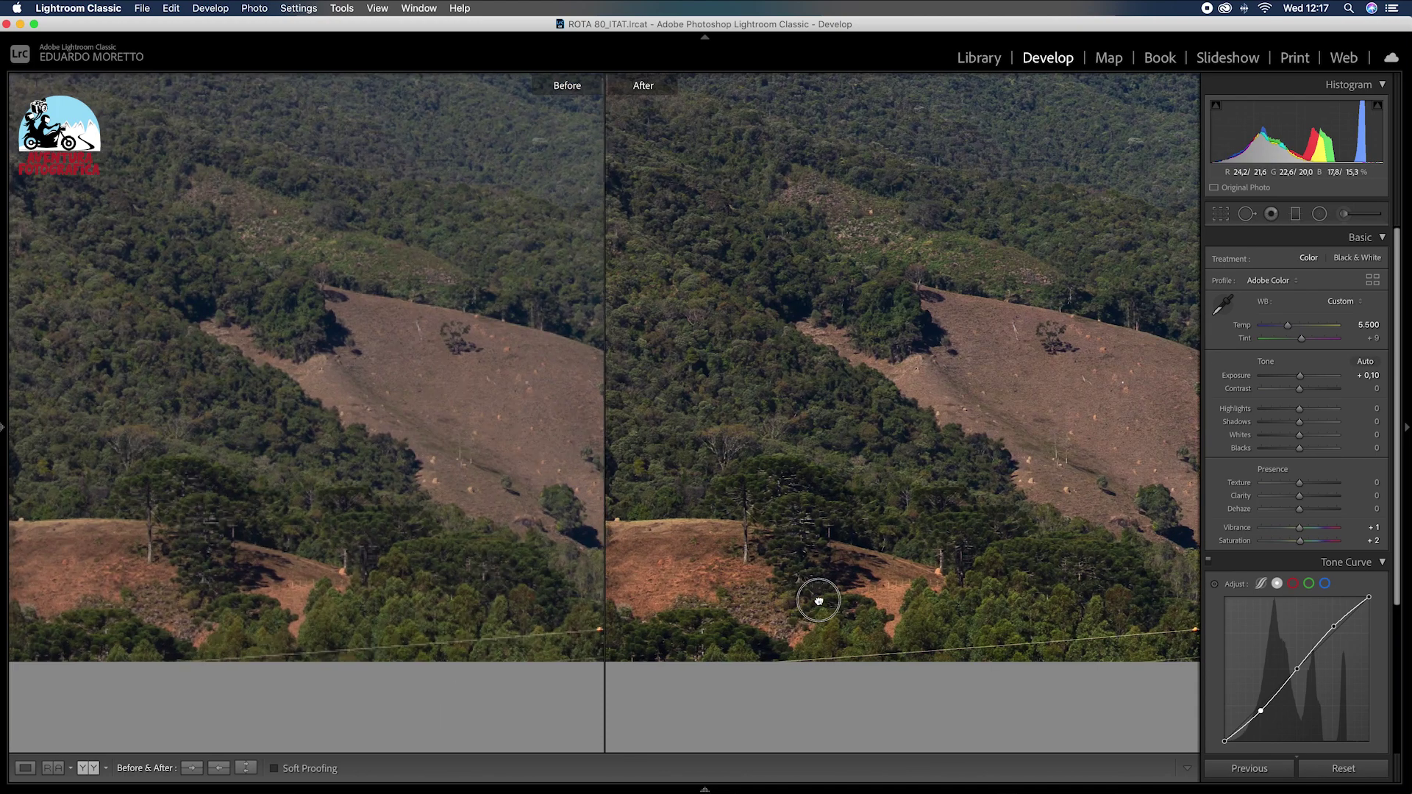
pyautogui.moveTo(812, 601); pyautogui.dragTo(831, 595)
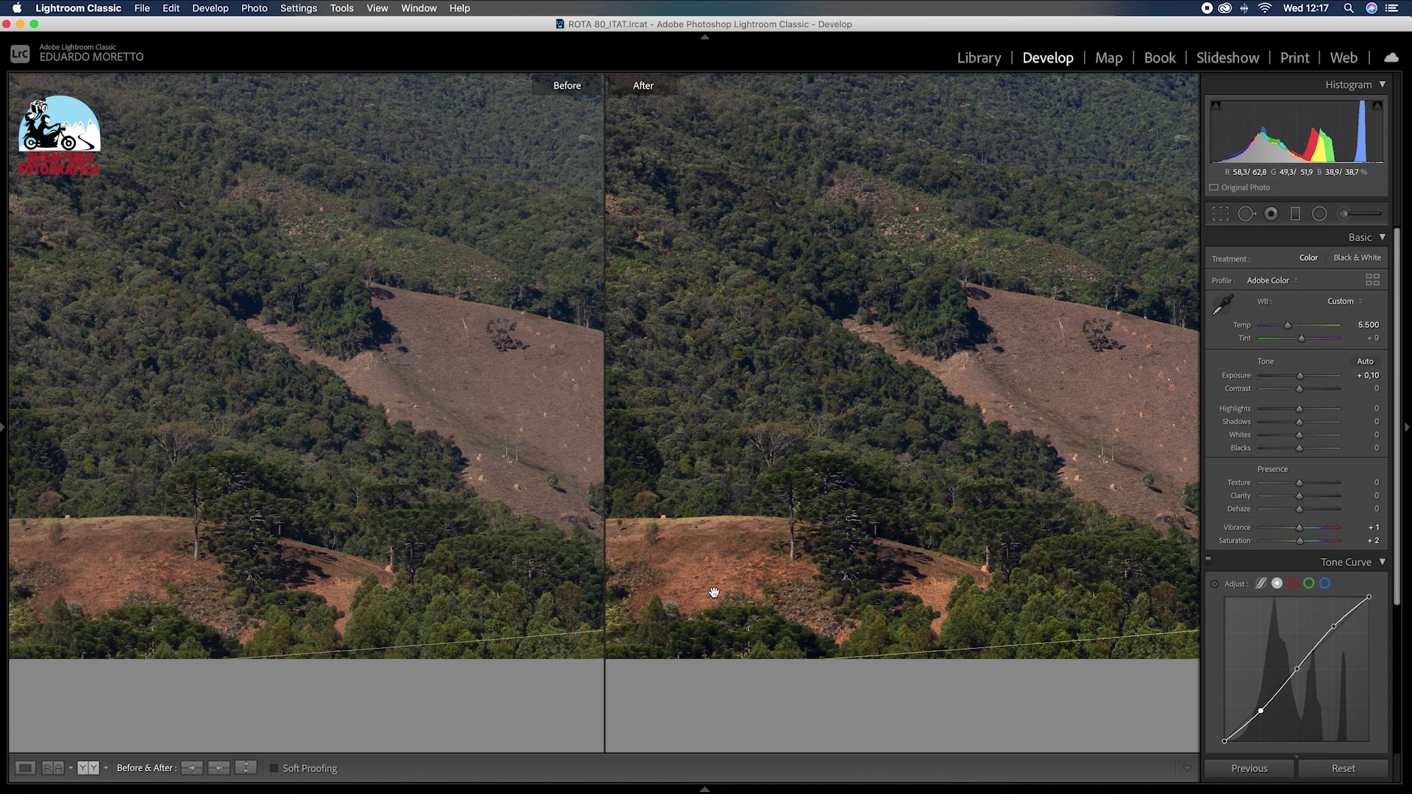
pyautogui.click(27, 769)
pyautogui.click(782, 600)
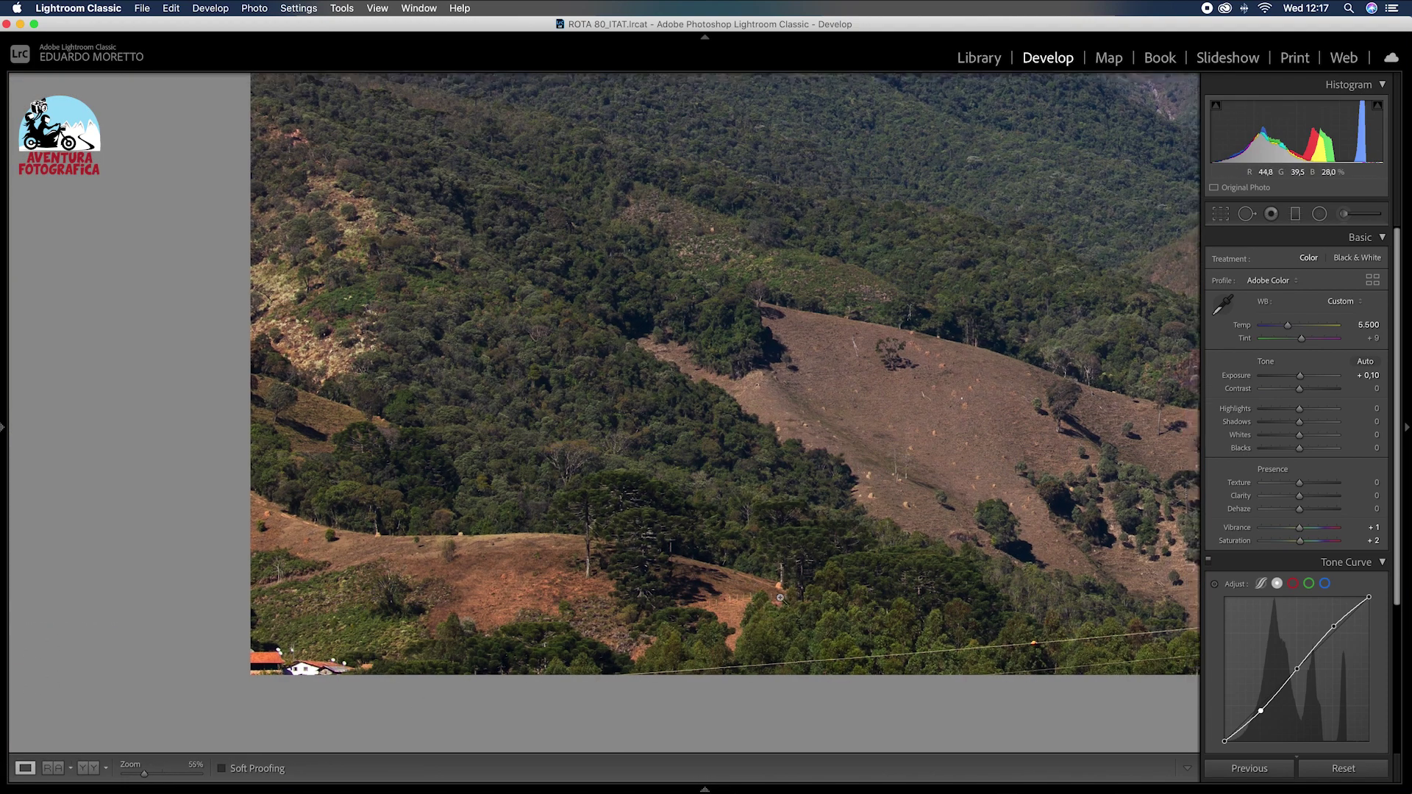